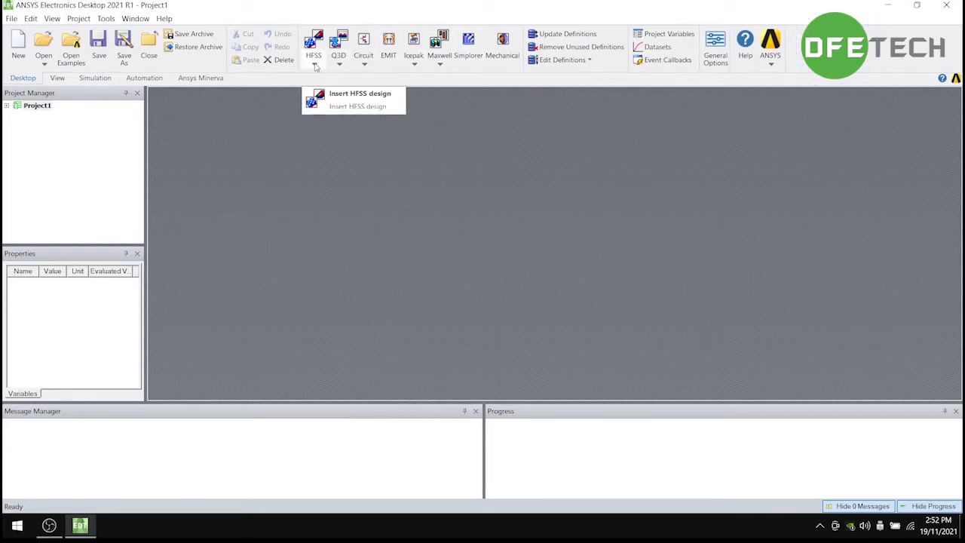
# - Insert a Maxwell 2D design into the project
pyautogui.click(315, 67)
pyautogui.click(338, 62)
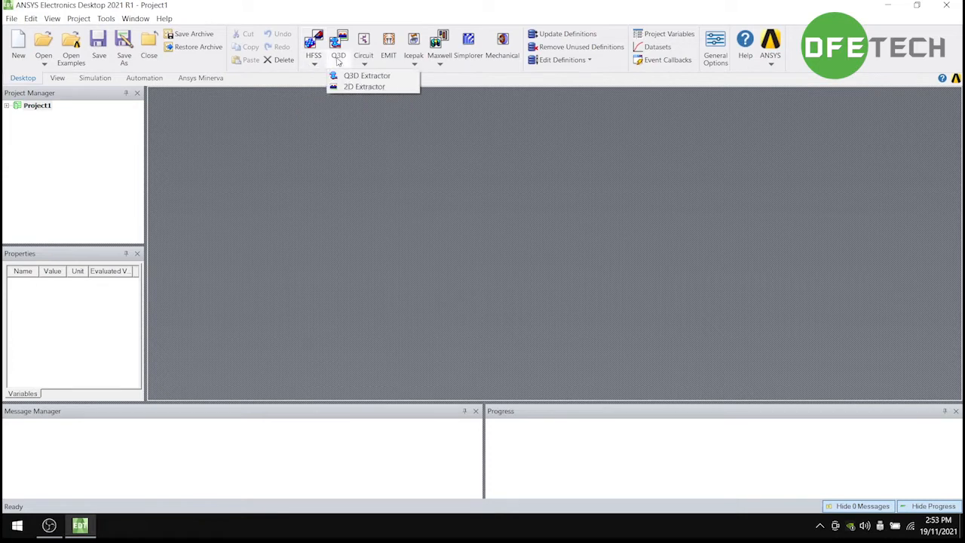
pyautogui.click(370, 67)
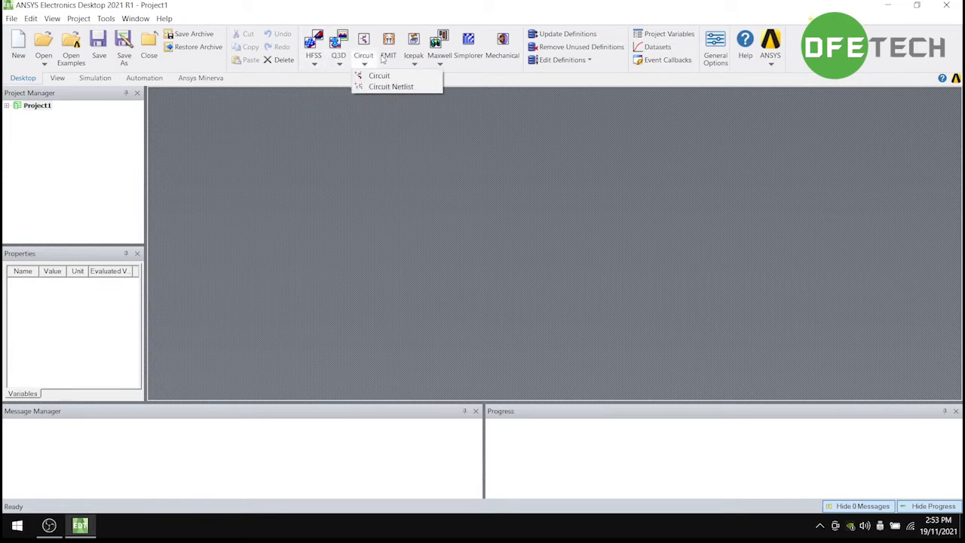
pyautogui.click(416, 62)
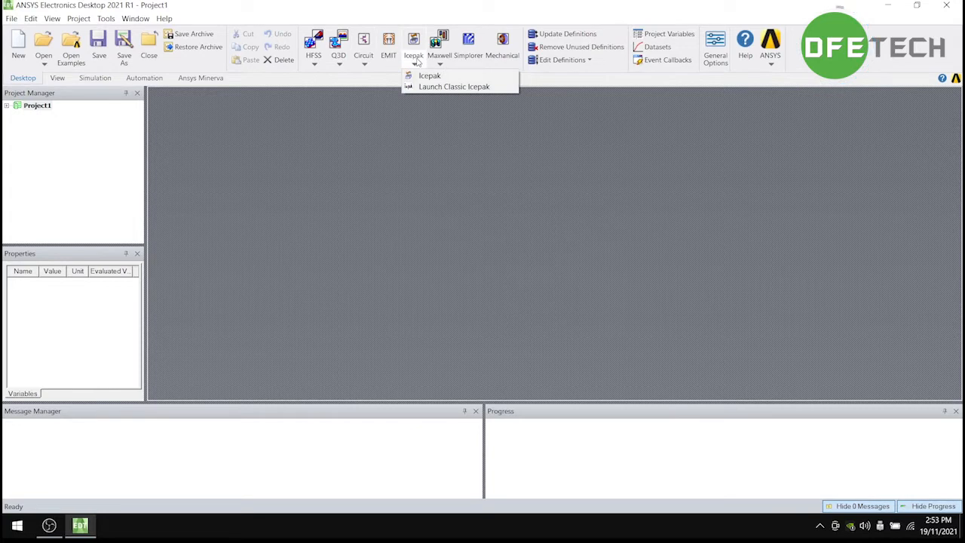
pyautogui.click(441, 64)
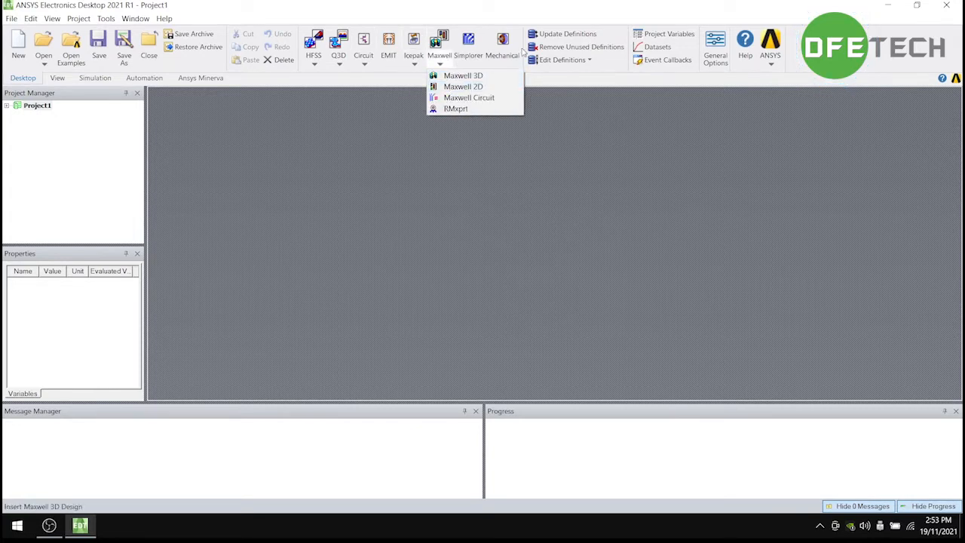
pyautogui.click(454, 88)
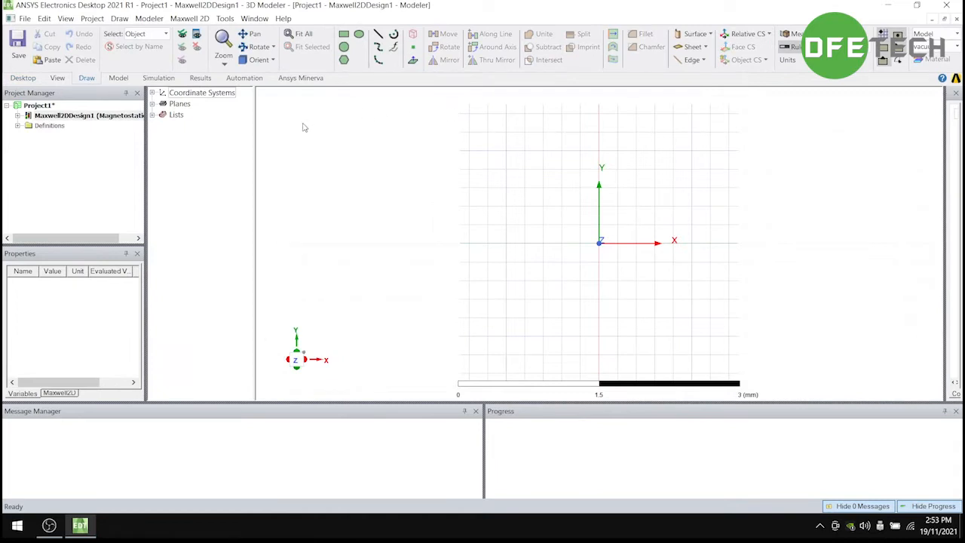
# - Open the Maxwell Help PDF, look through its table of contents, and close it
pyautogui.click(26, 19)
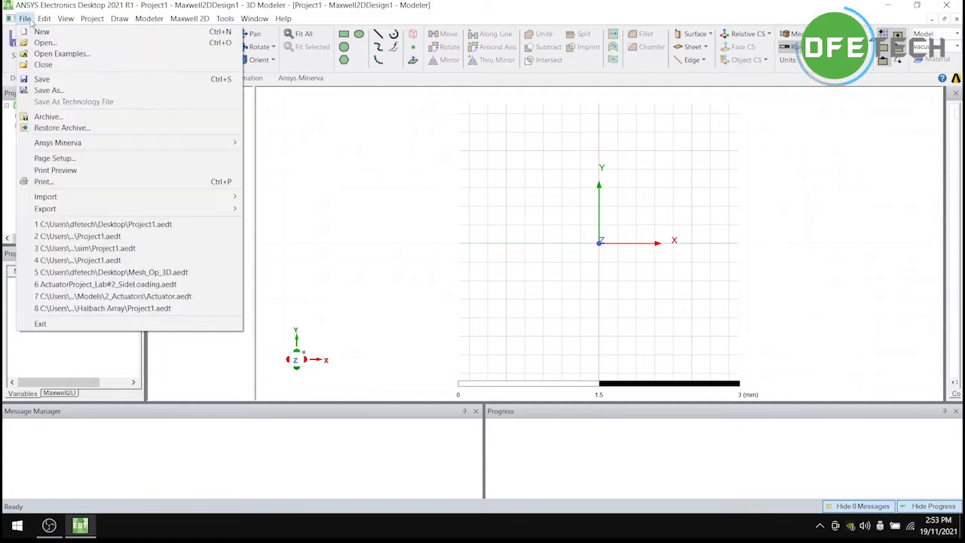
pyautogui.moveTo(43, 20)
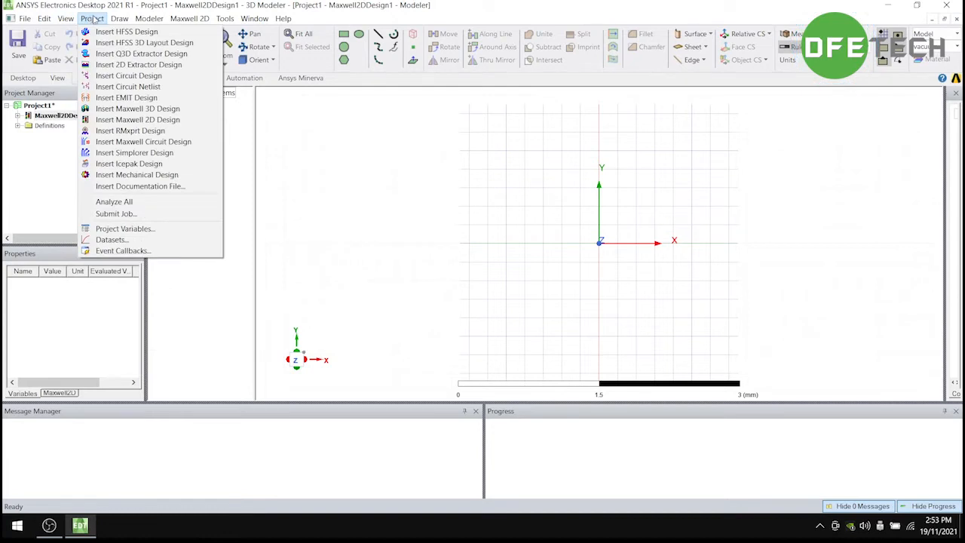
pyautogui.moveTo(143, 18)
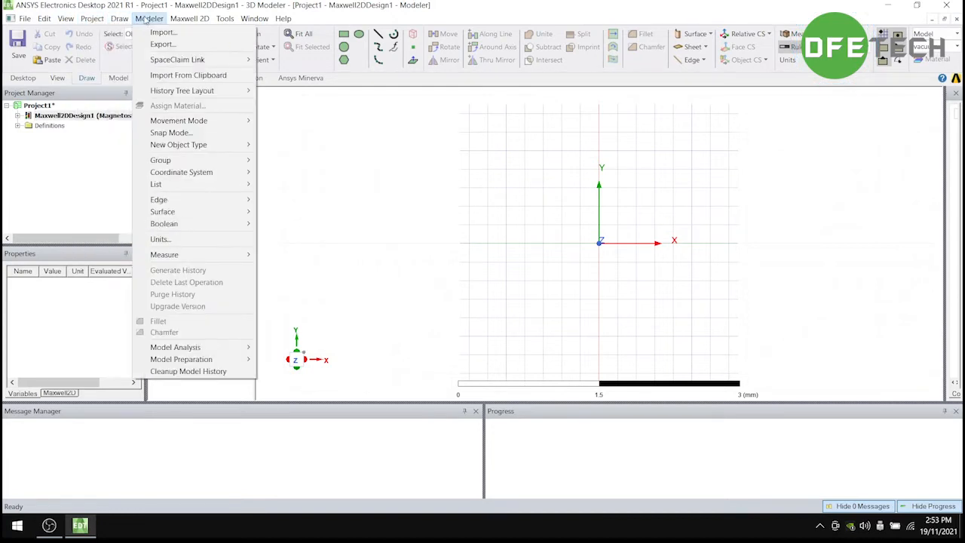
pyautogui.moveTo(181, 16)
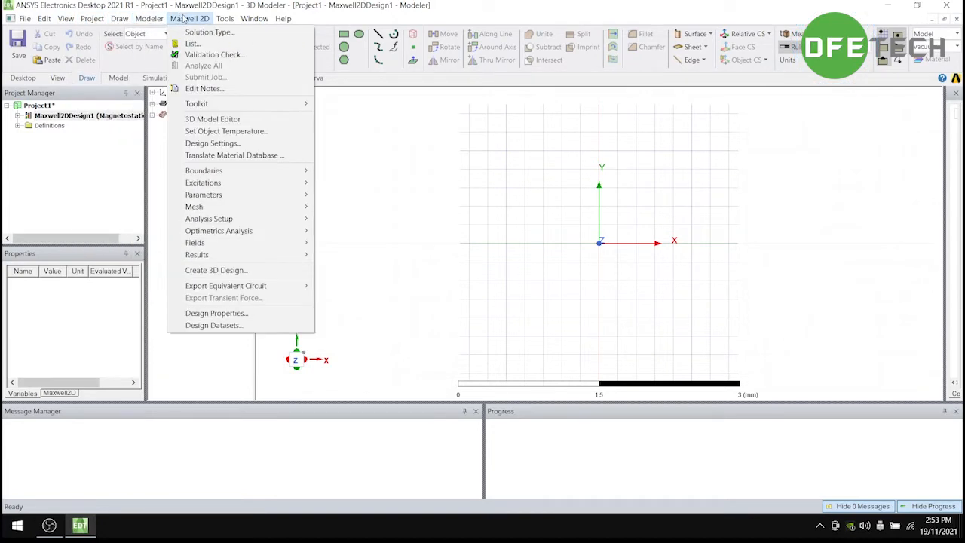
pyautogui.moveTo(249, 18)
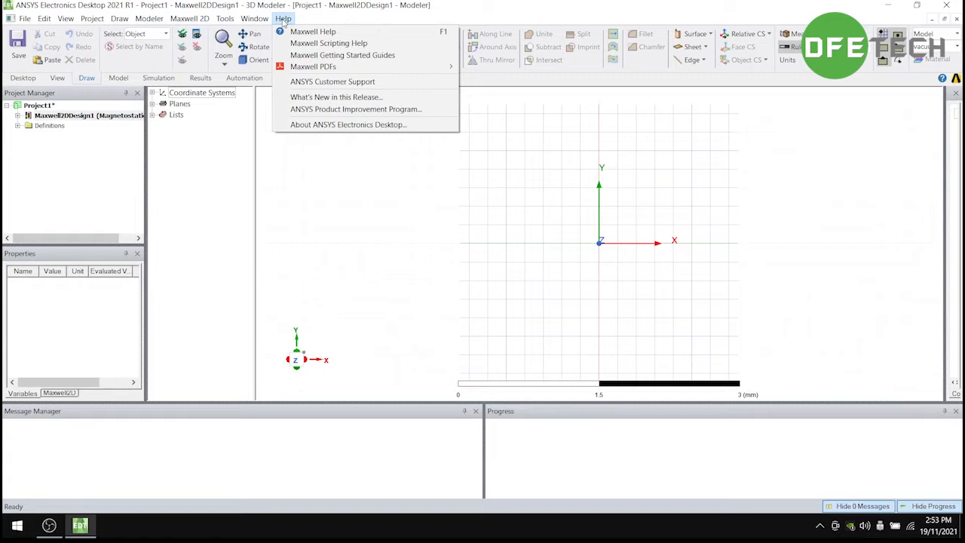
pyautogui.moveTo(293, 69)
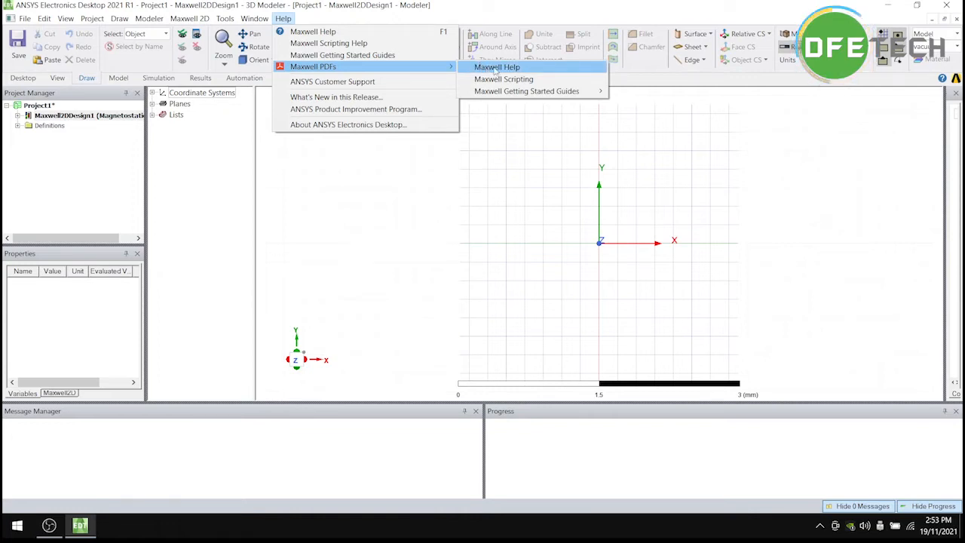
pyautogui.click(500, 67)
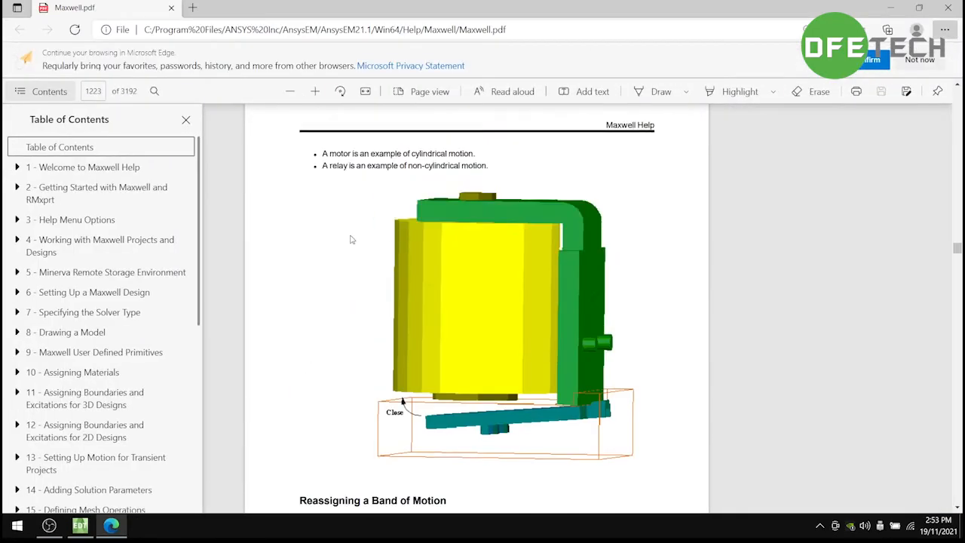
pyautogui.scroll(-5, 147, 231)
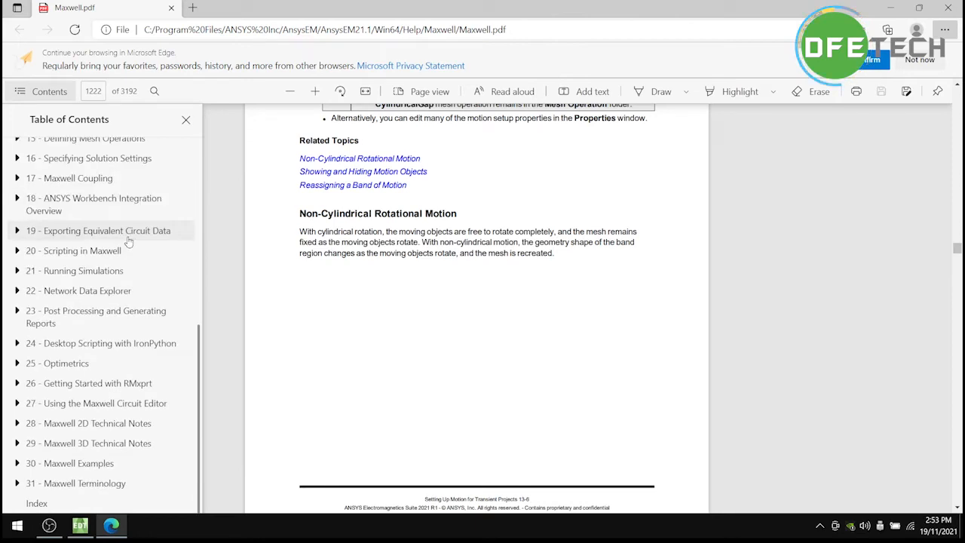
pyautogui.scroll(6, 134, 241)
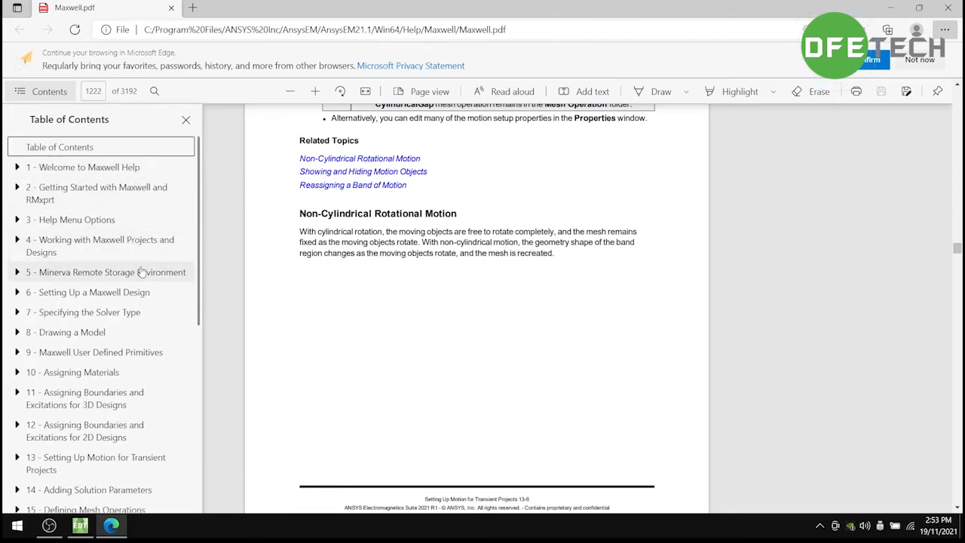
pyautogui.scroll(-5, 132, 179)
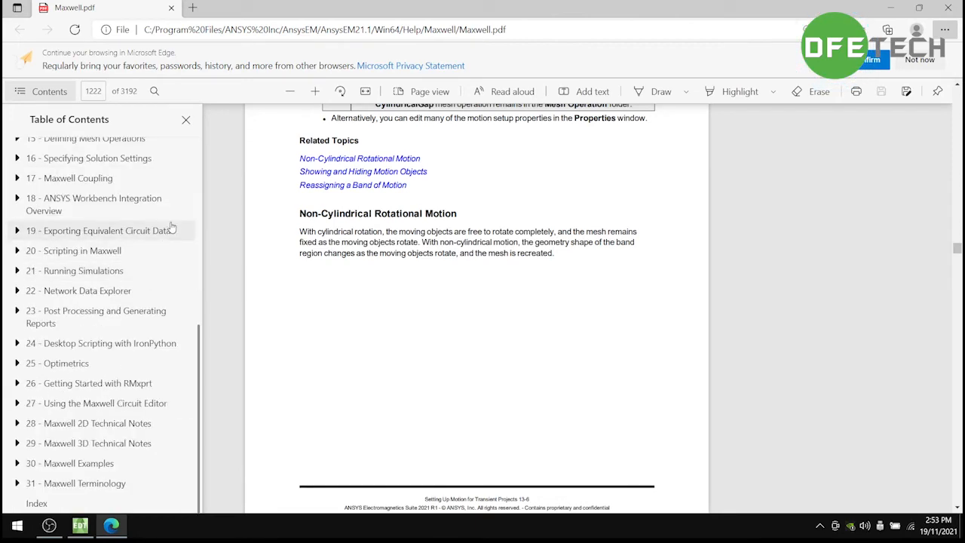
pyautogui.click(171, 8)
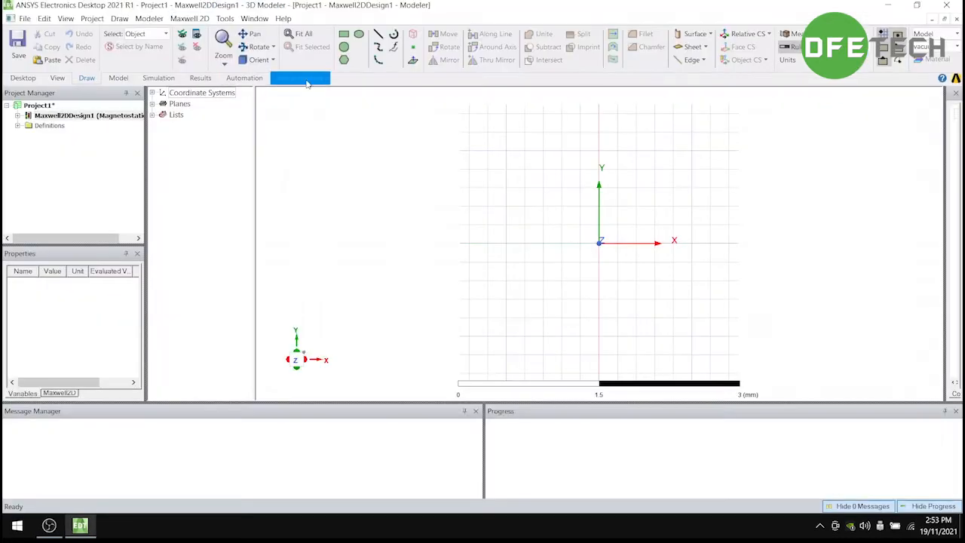
# - Set the model units to mm without rescaling
pyautogui.click(147, 18)
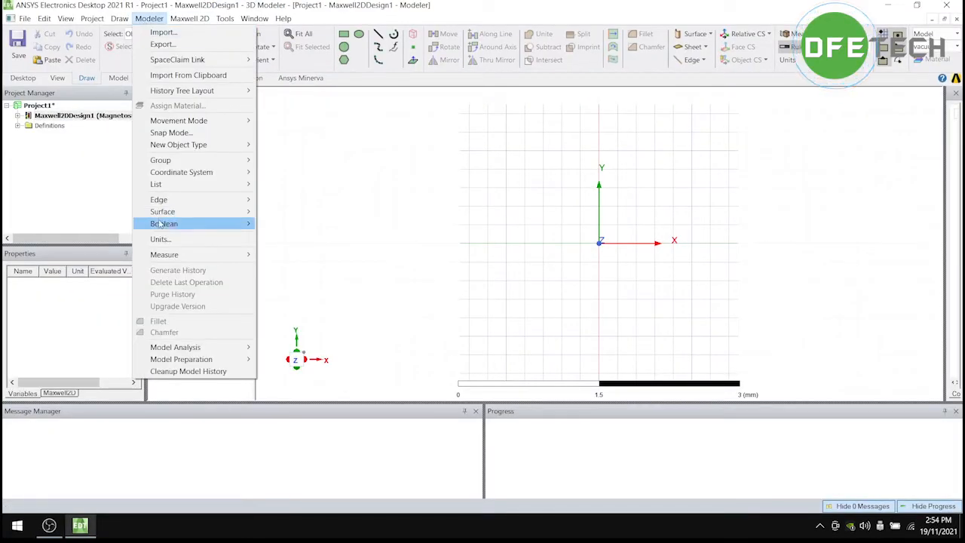
pyautogui.click(174, 240)
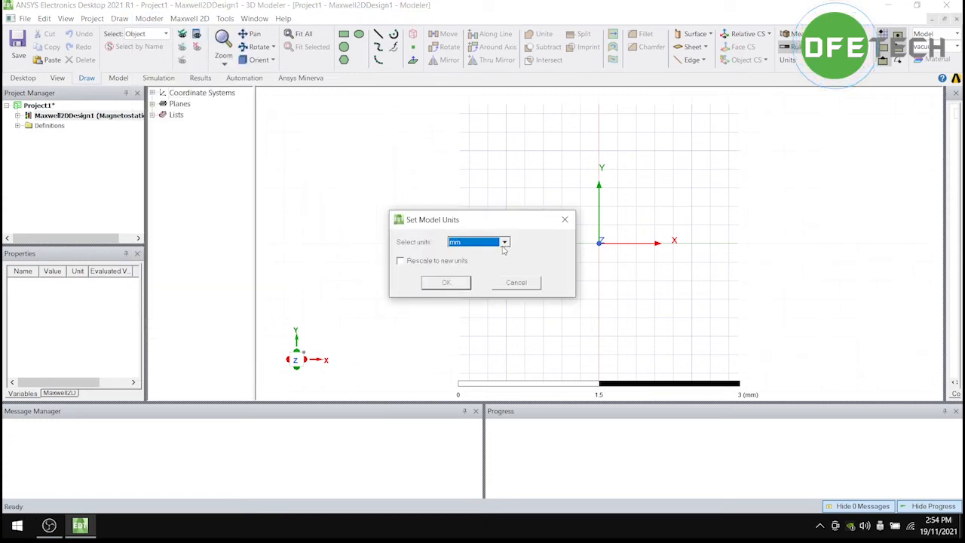
pyautogui.click(446, 283)
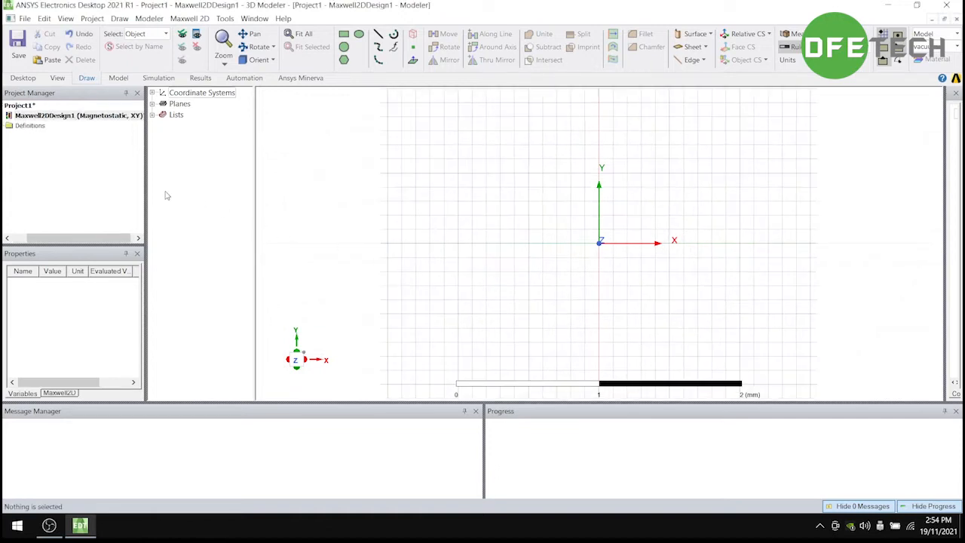
# - Examine the commands offered for desktop, view, drawing, modelling, simulation, results and automation work
pyautogui.moveTo(109, 237); pyautogui.dragTo(94, 237)
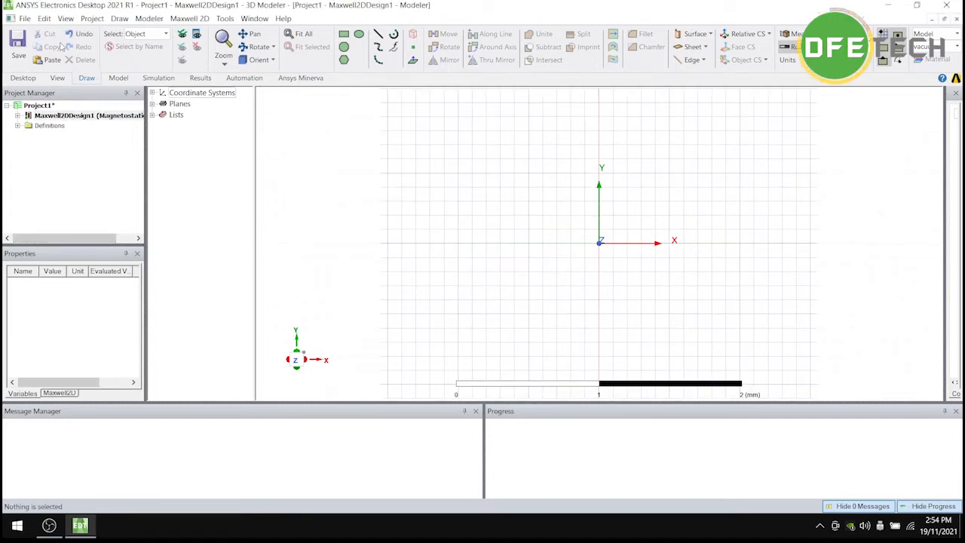
pyautogui.click(26, 79)
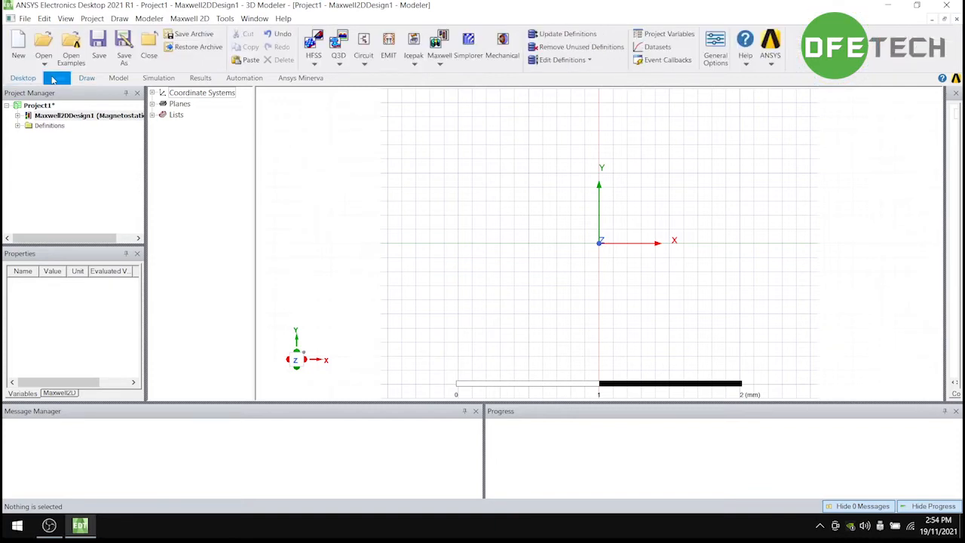
pyautogui.click(53, 80)
pyautogui.click(88, 80)
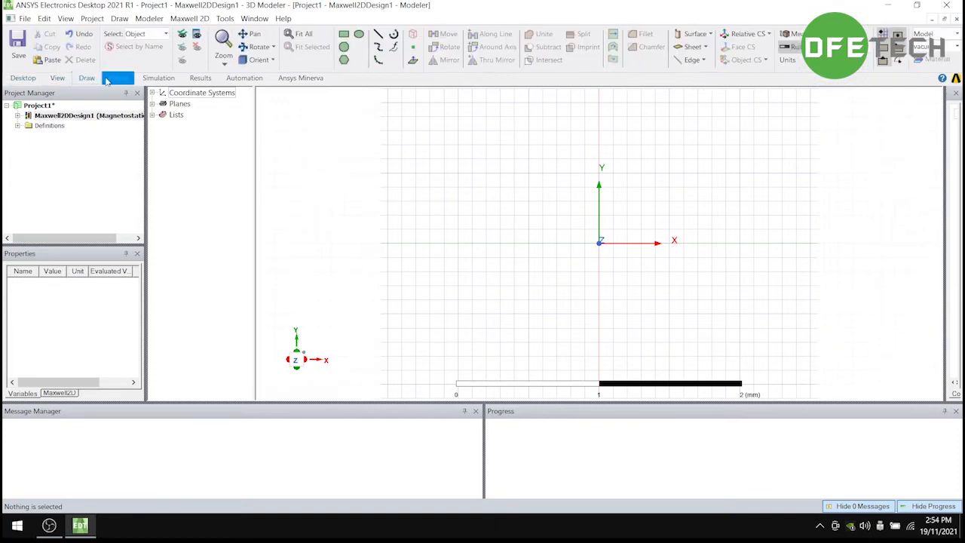
pyautogui.click(119, 79)
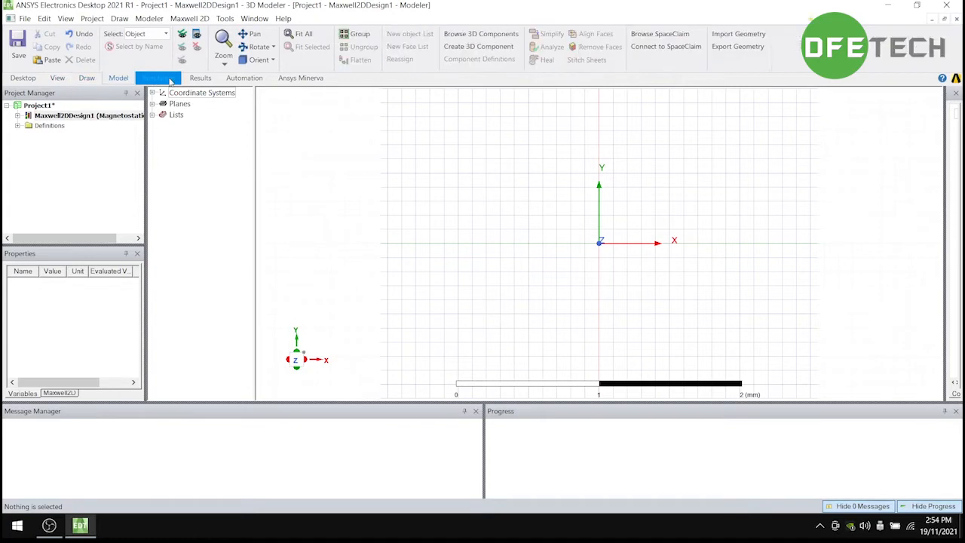
pyautogui.click(169, 78)
pyautogui.click(200, 78)
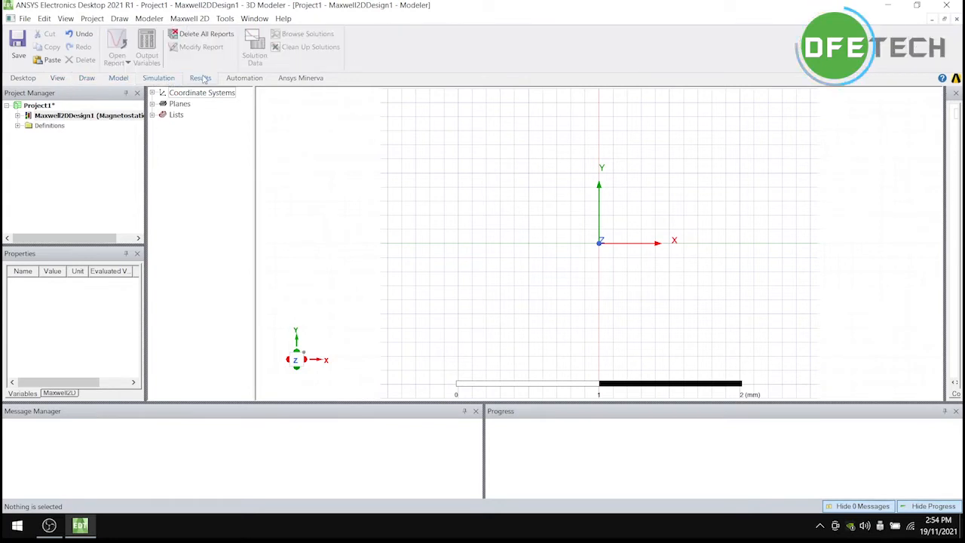
pyautogui.click(246, 78)
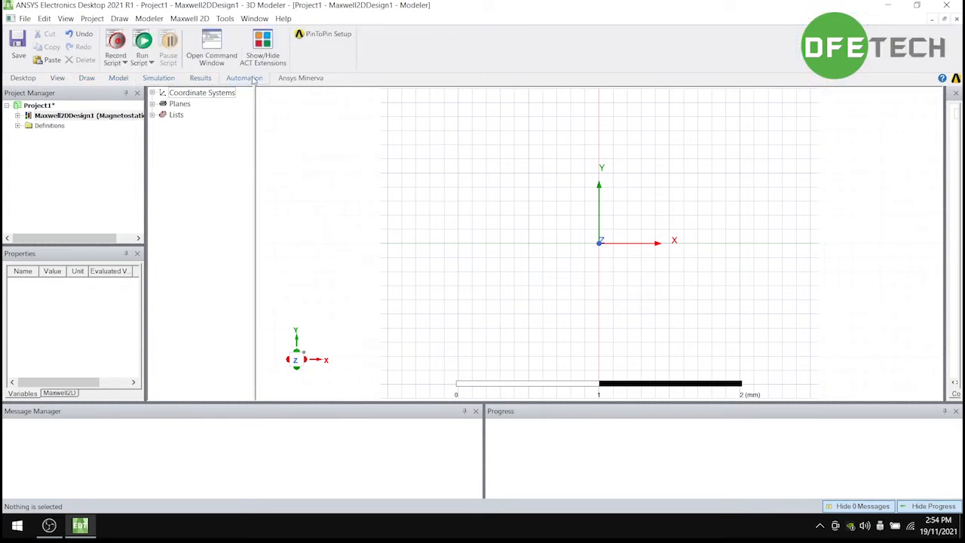
pyautogui.click(300, 80)
pyautogui.click(87, 79)
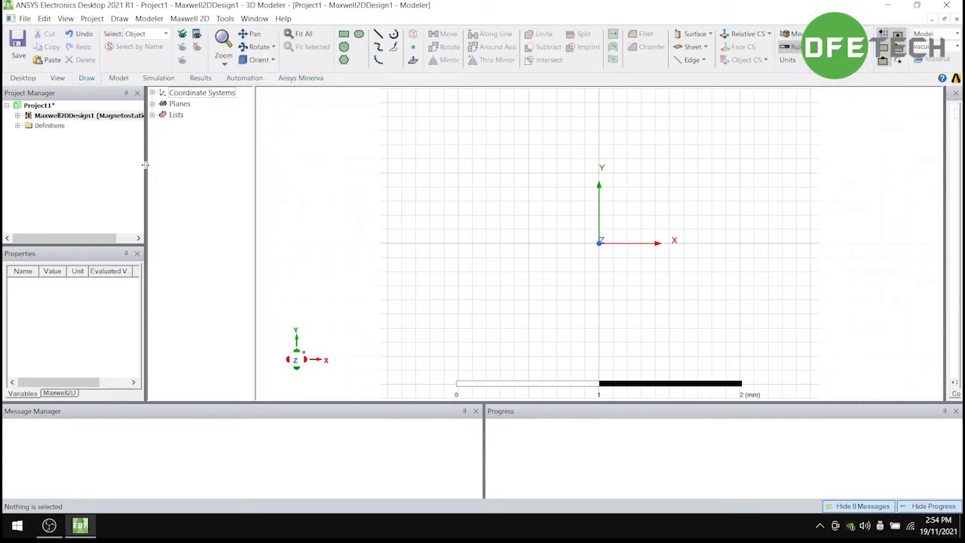
# - Expand the Maxwell 2D design in the project tree and draw a 10 mm by 10 mm rectangle from the origin into positive X and Y
pyautogui.click(18, 115)
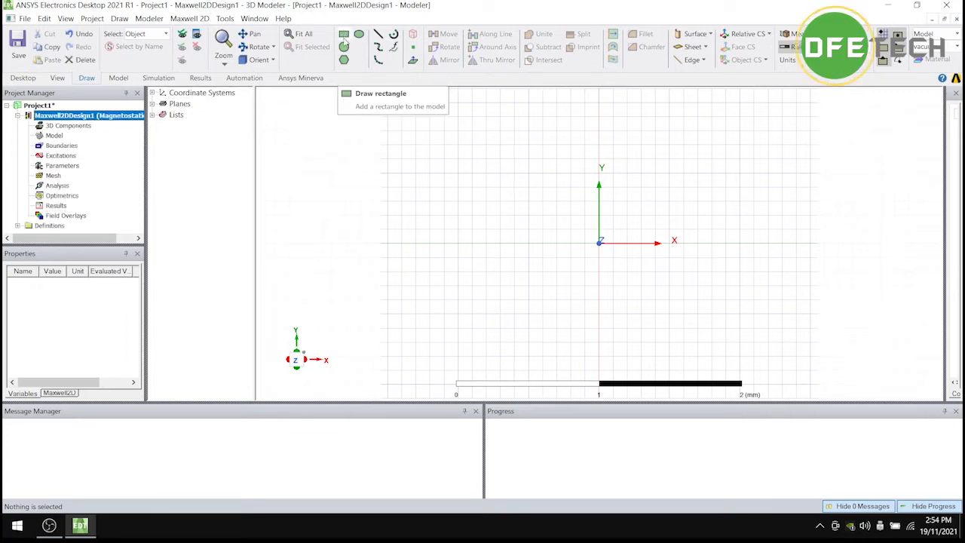
pyautogui.click(344, 37)
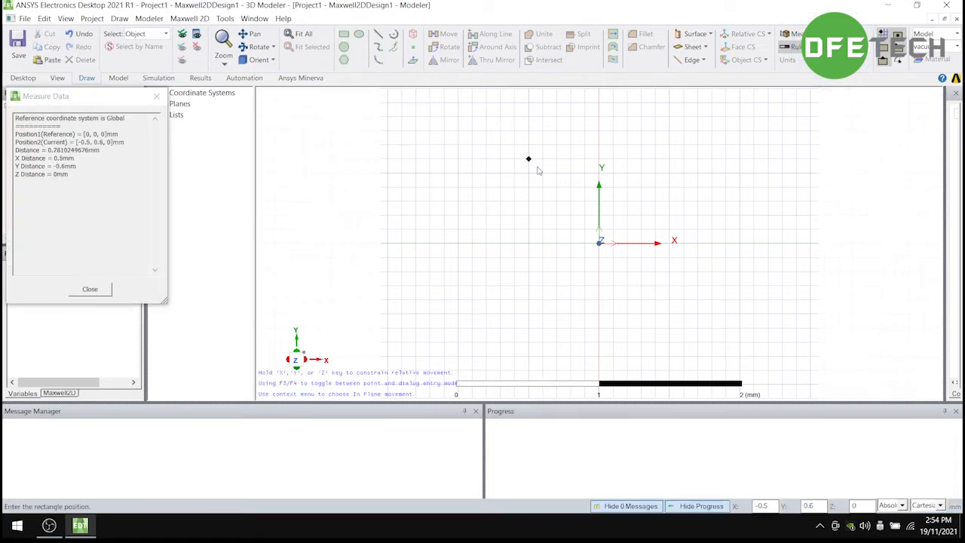
pyautogui.click(600, 243)
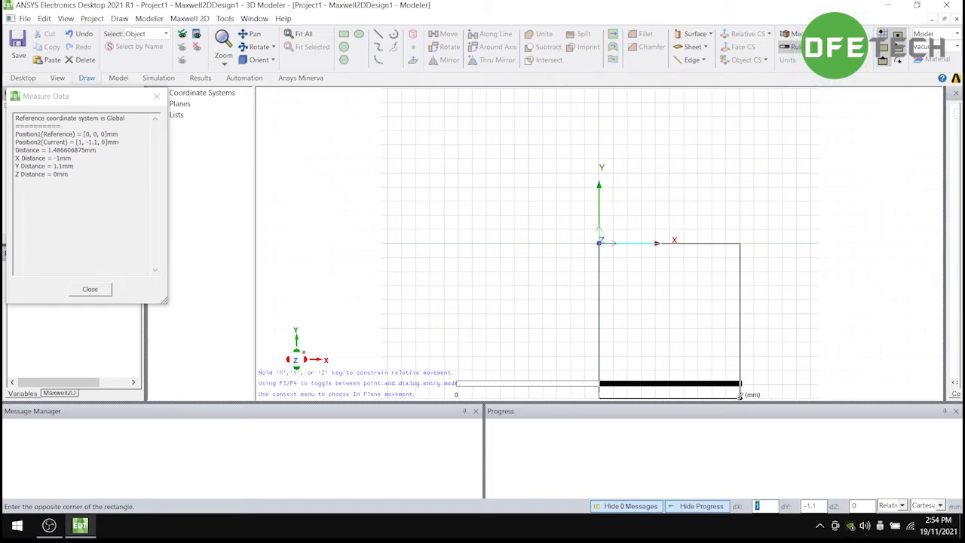
pyautogui.write('10')
pyautogui.press('Tab')
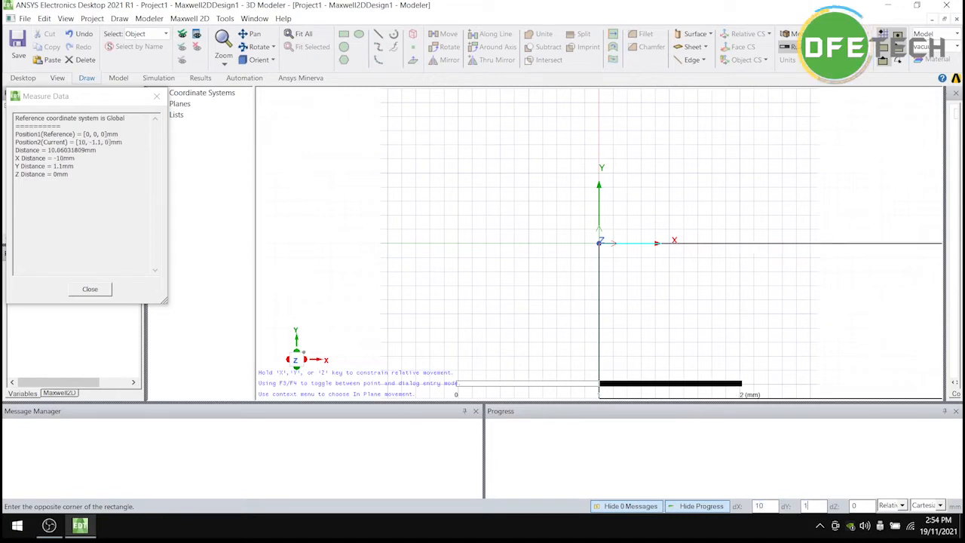
pyautogui.write('10')
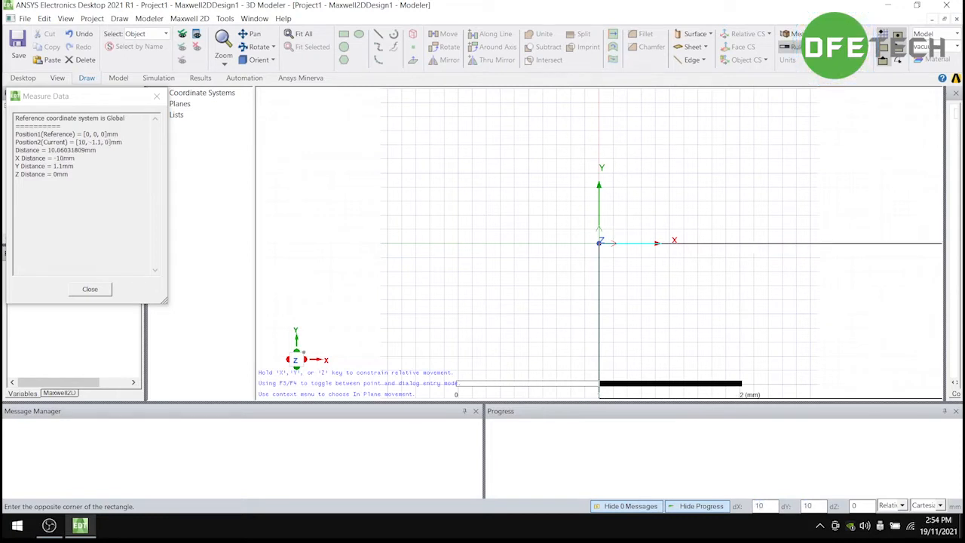
pyautogui.press('Return')
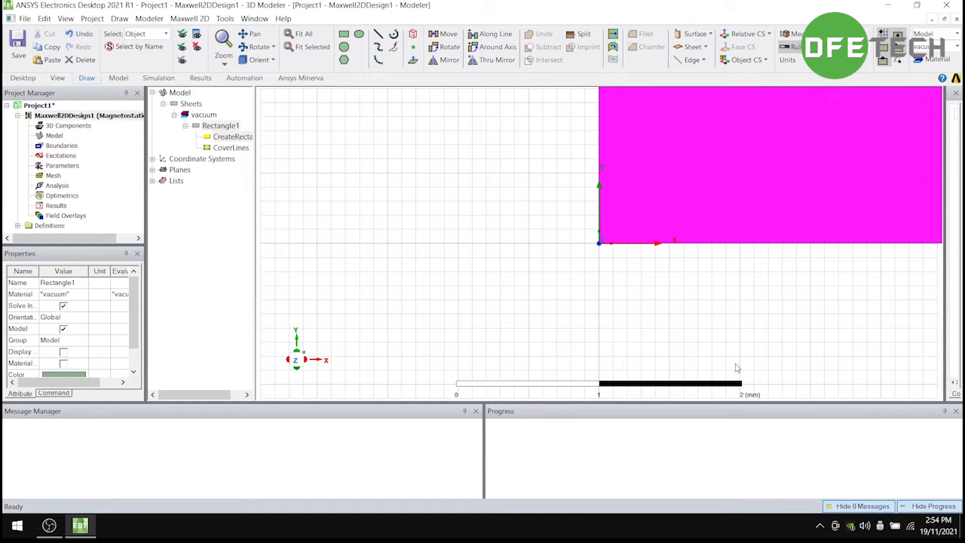
pyautogui.click(739, 293)
pyautogui.hotkey('ctrl', 'd')
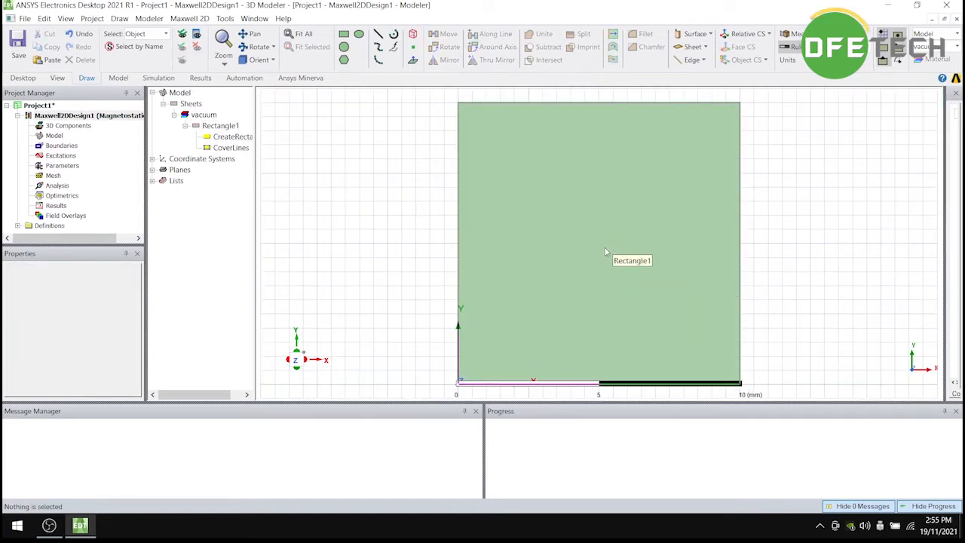
pyautogui.scroll(-3, 603, 249)
pyautogui.scroll(-1, 611, 239)
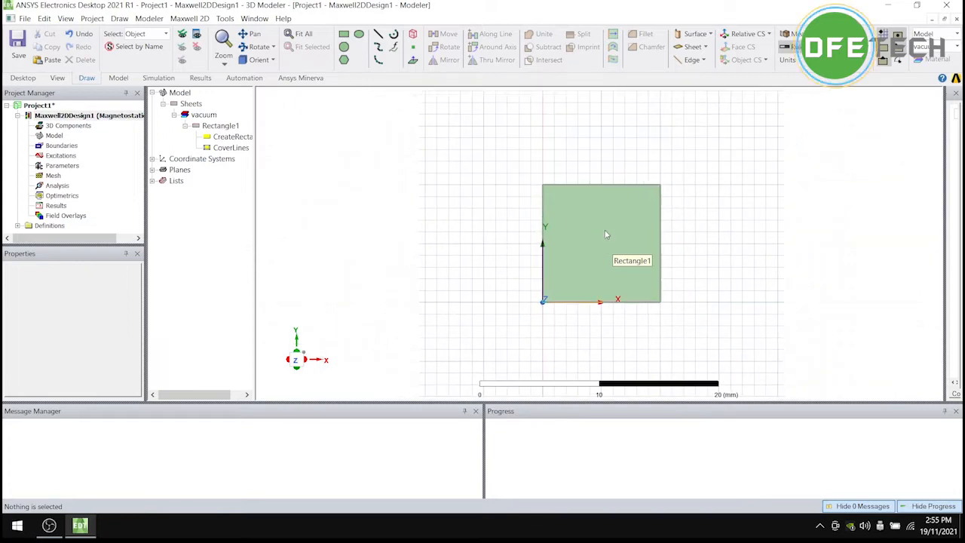
# - Select the rectangle and open the material library from its properties, closing it without changing the material
pyautogui.click(610, 239)
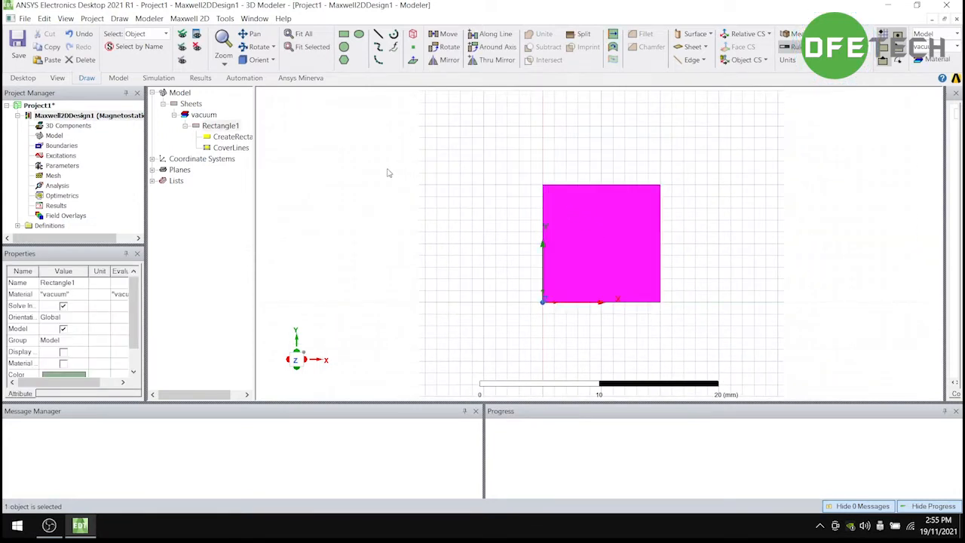
pyautogui.rightClick(605, 221)
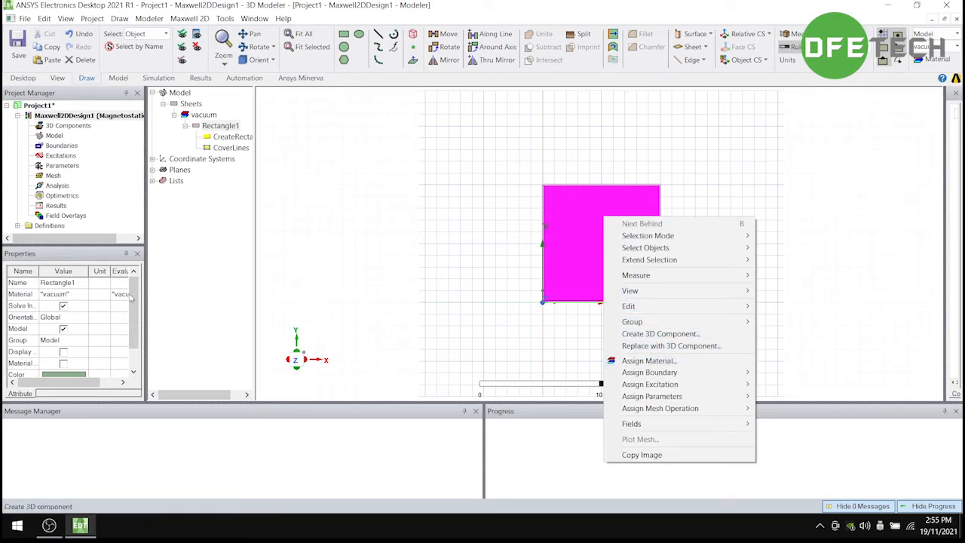
pyautogui.click(44, 257)
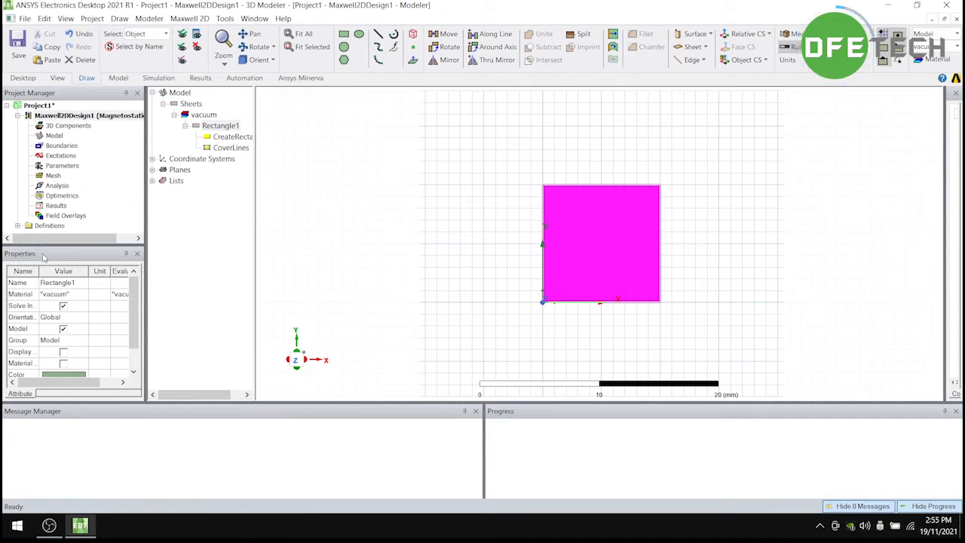
pyautogui.click(52, 296)
pyautogui.click(53, 306)
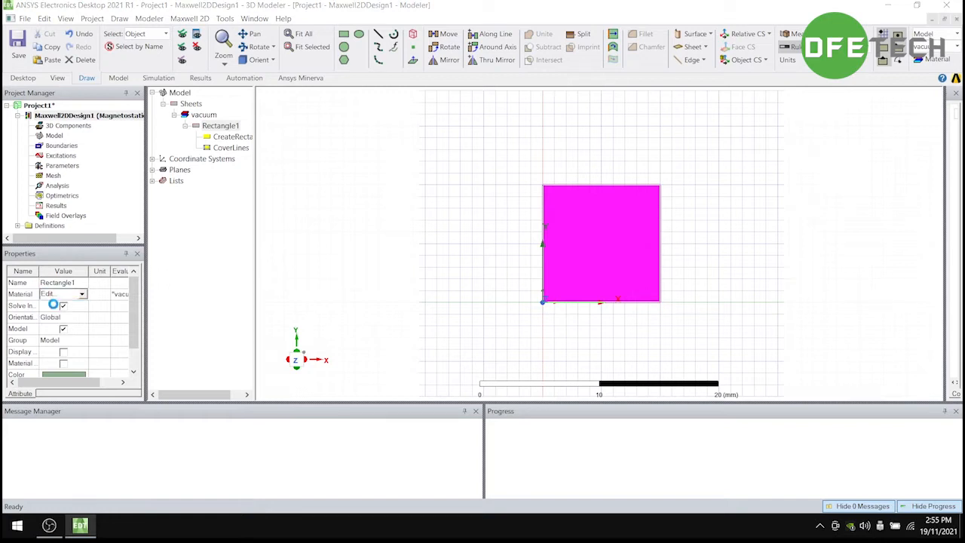
pyautogui.click(817, 88)
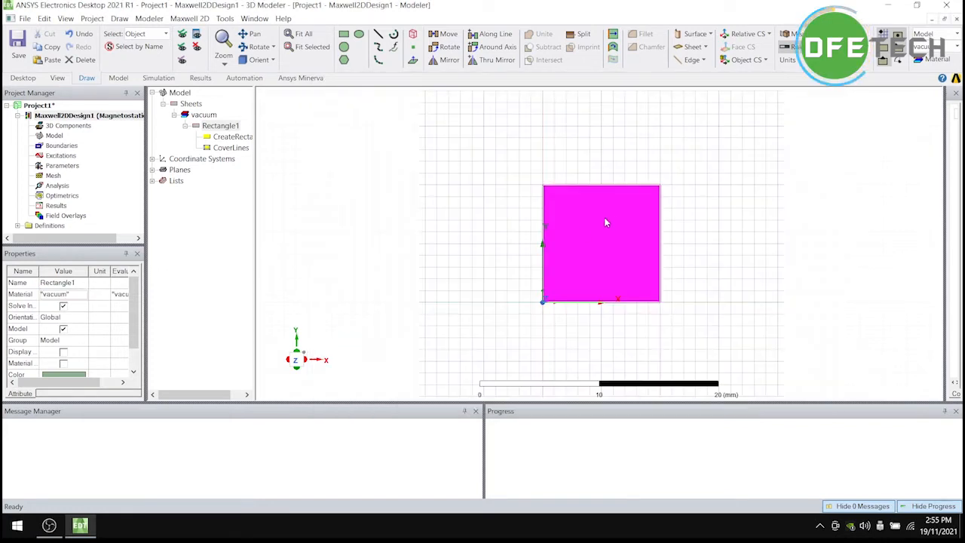
# - Assign the NdFe30 library material to the rectangle, opening its property definition on the way and accepting it unchanged
pyautogui.rightClick(580, 226)
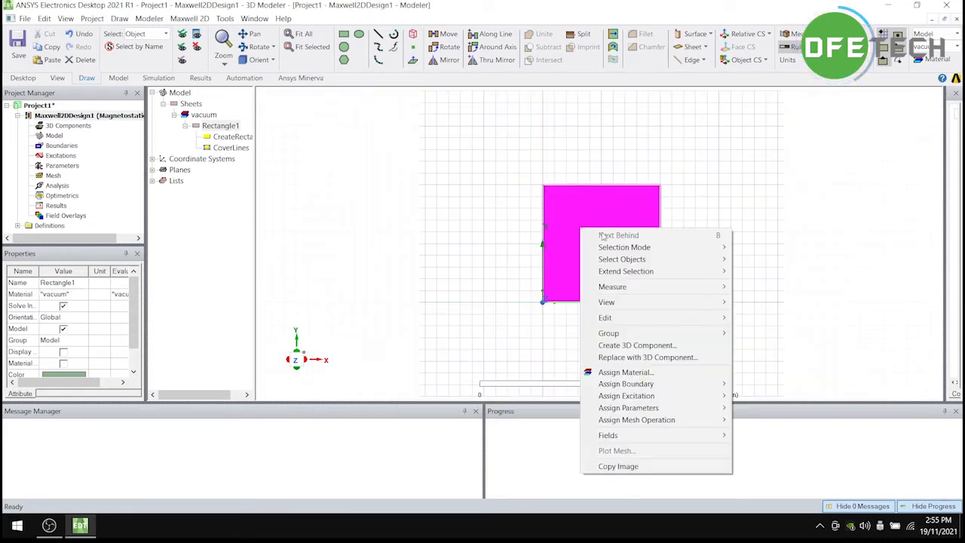
pyautogui.click(623, 372)
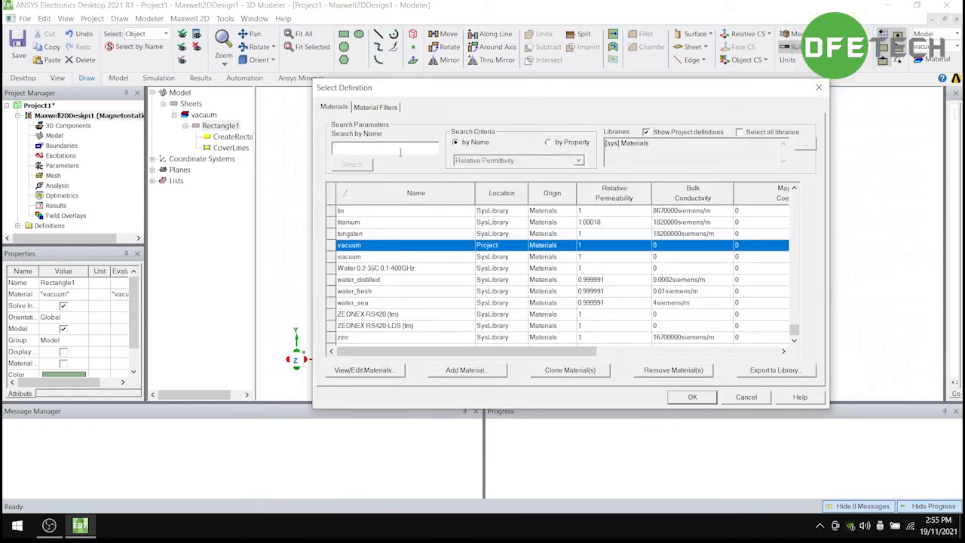
pyautogui.write('Ndfe')
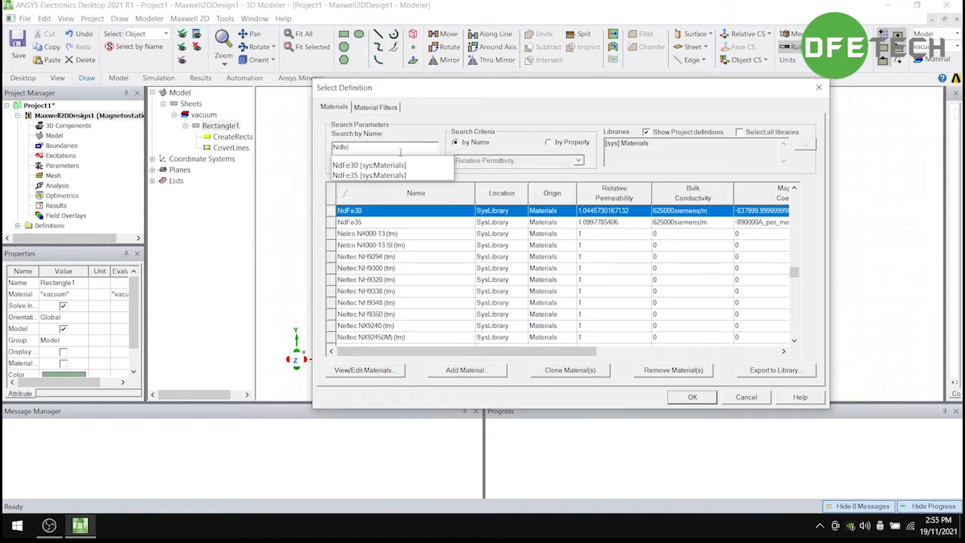
pyautogui.press('Down')
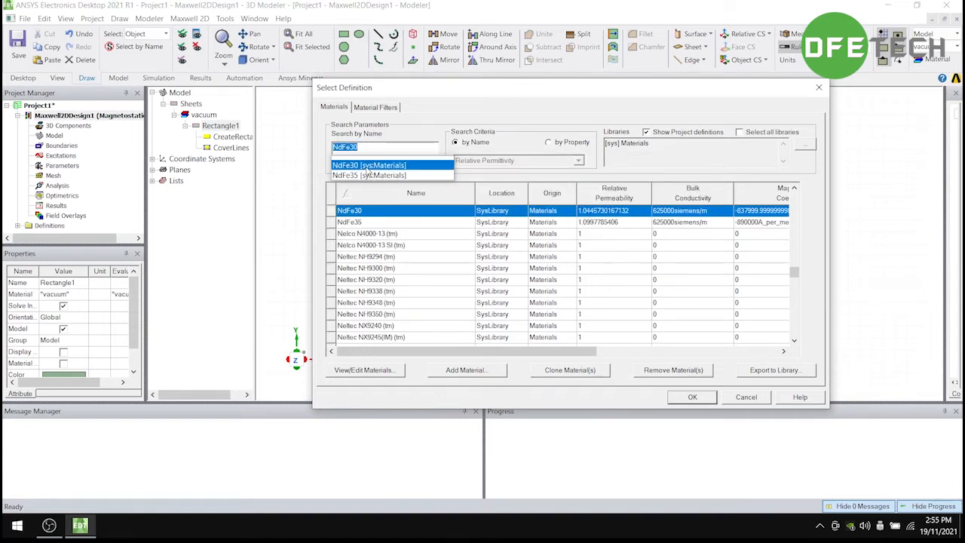
pyautogui.click(380, 376)
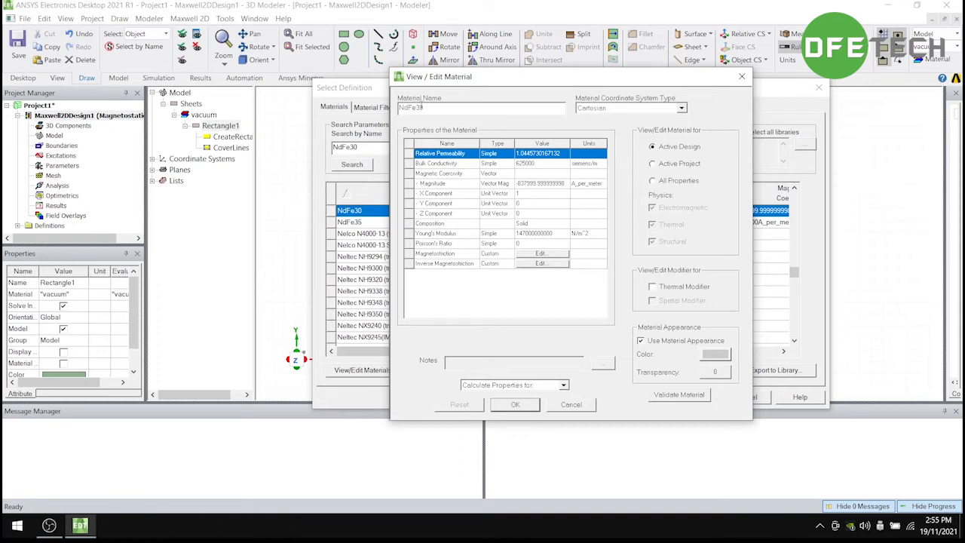
pyautogui.doubleClick(429, 107)
pyautogui.click(515, 405)
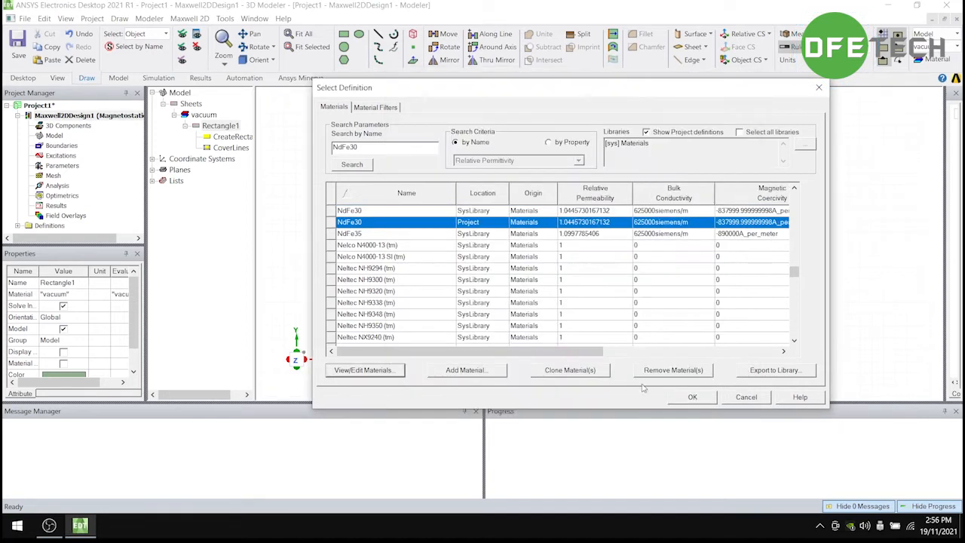
pyautogui.click(702, 400)
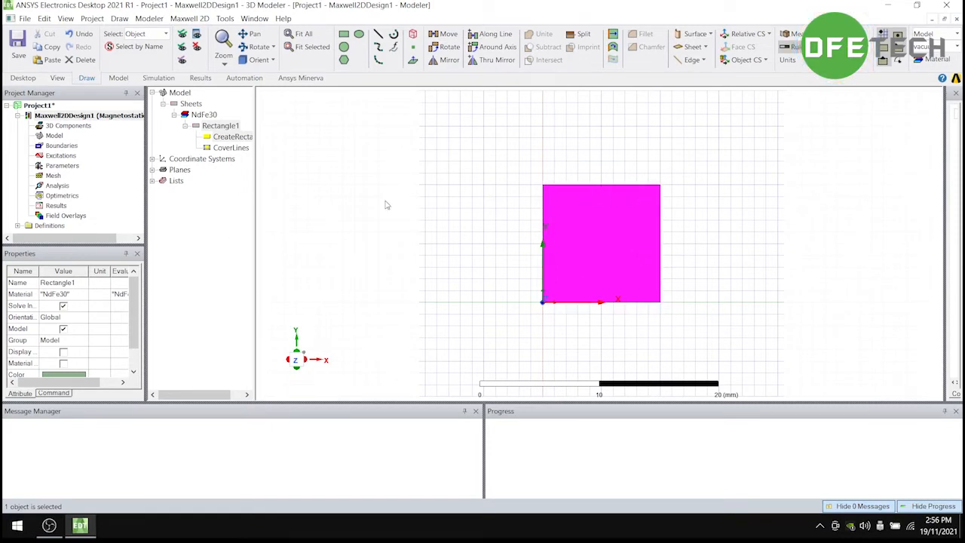
# - Create a region around the rectangle, padding all directions similarly with a Percentage Offset of 100, and clear the selection
pyautogui.scroll(-1, 531, 218)
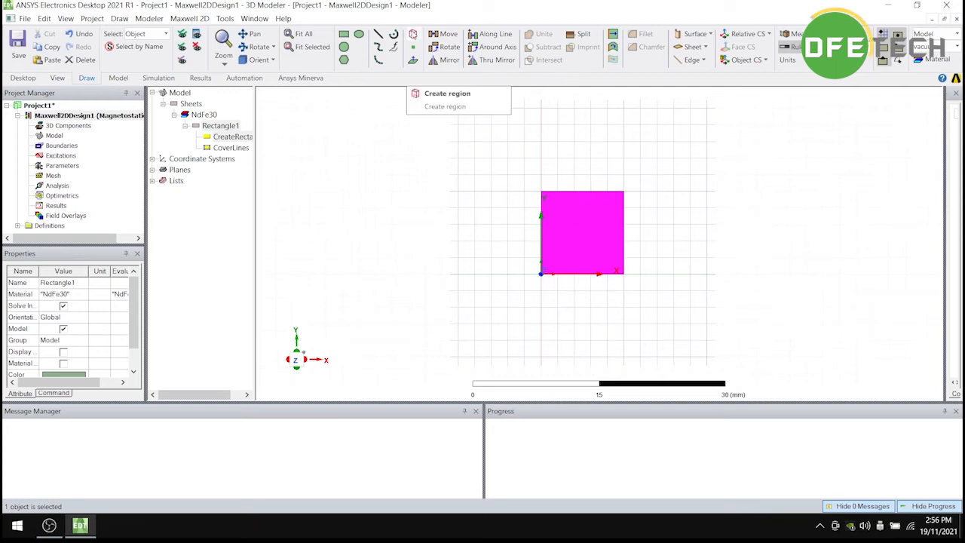
pyautogui.click(412, 34)
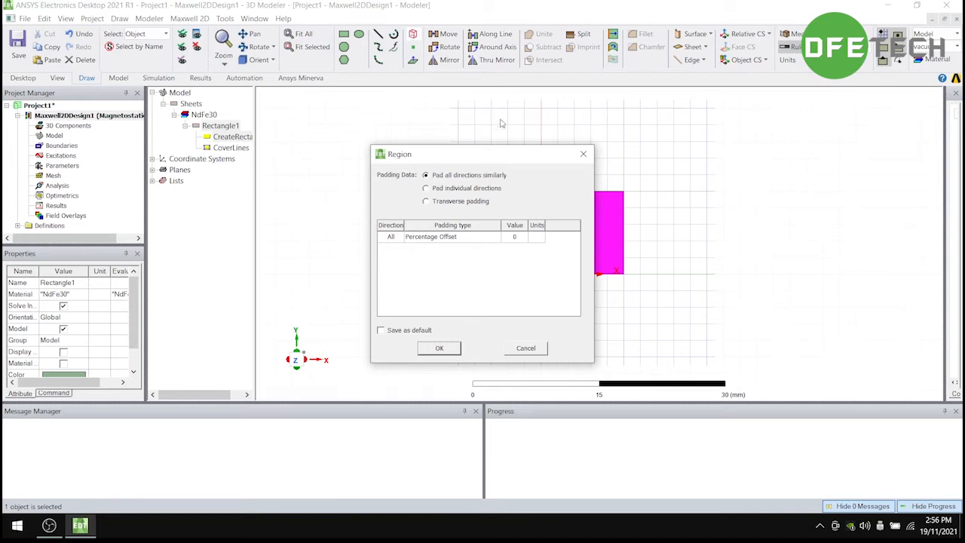
pyautogui.click(582, 154)
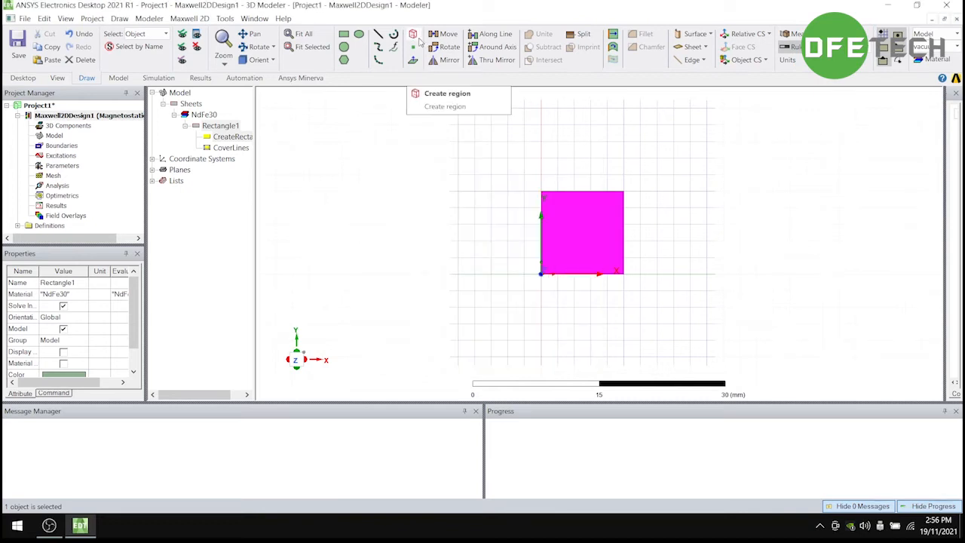
pyautogui.click(412, 35)
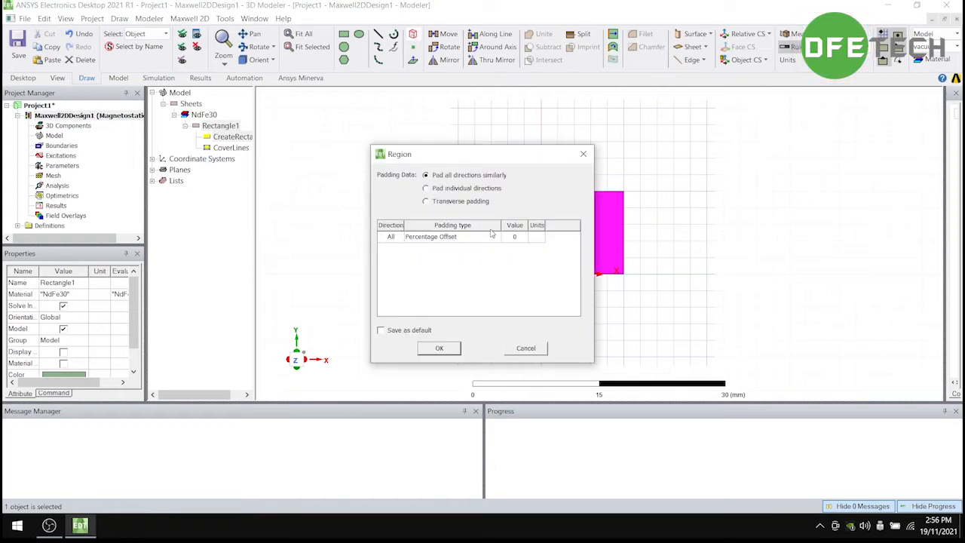
pyautogui.doubleClick(515, 236)
pyautogui.write('1')
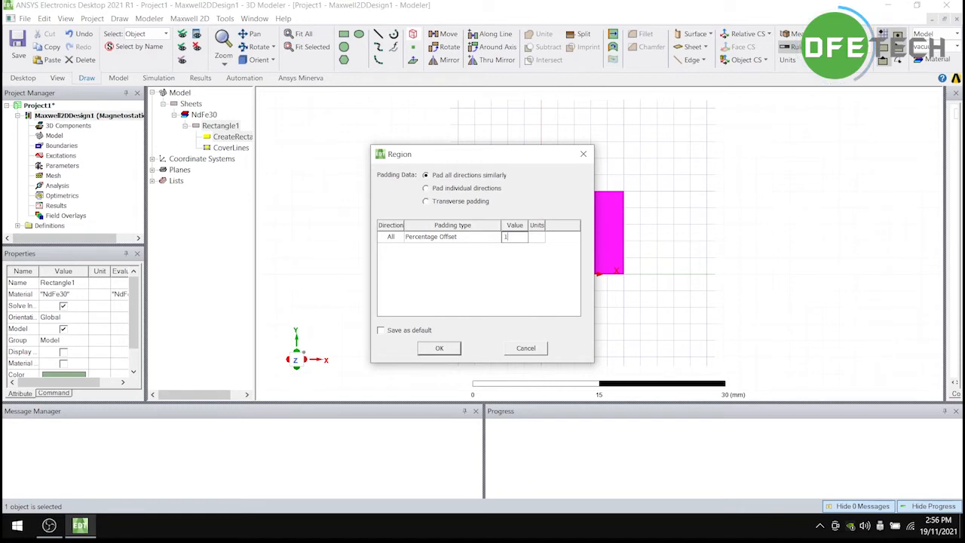
pyautogui.write('00')
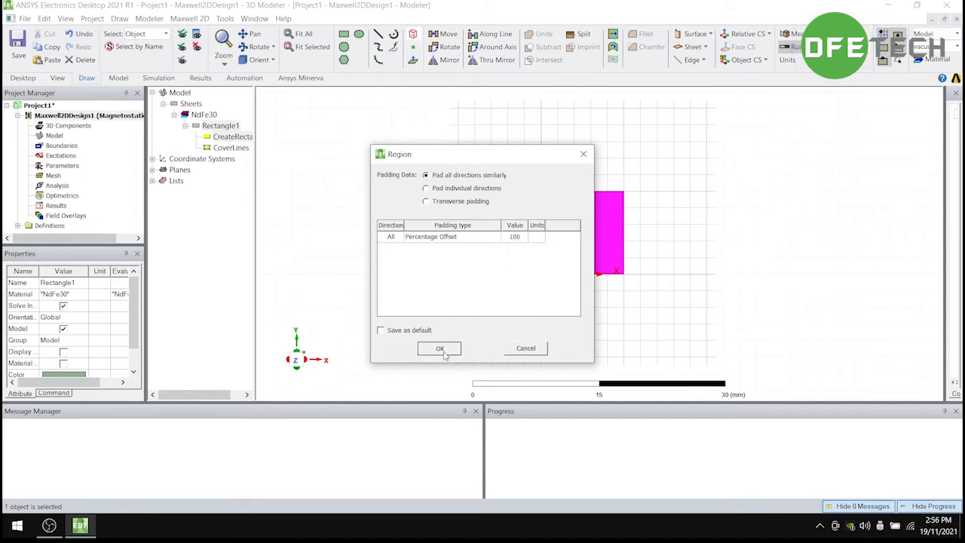
pyautogui.click(438, 349)
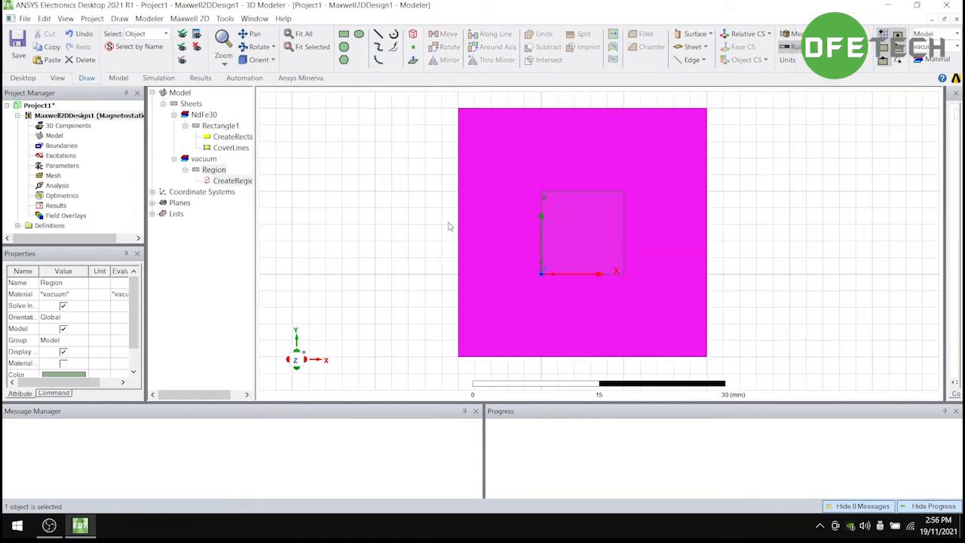
pyautogui.click(392, 245)
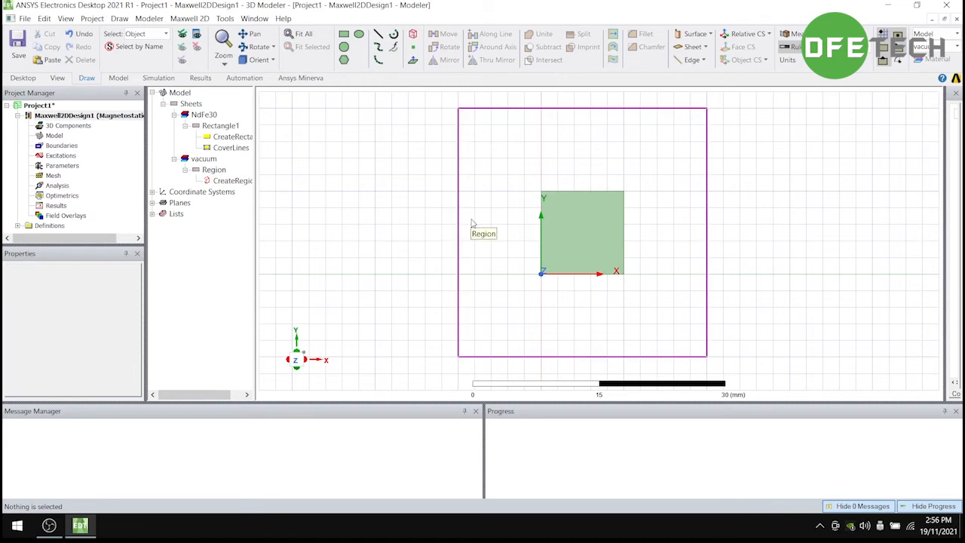
# - Change the selection mode to edges and select all four outer edges of the region
pyautogui.rightClick(431, 170)
pyautogui.moveTo(498, 189)
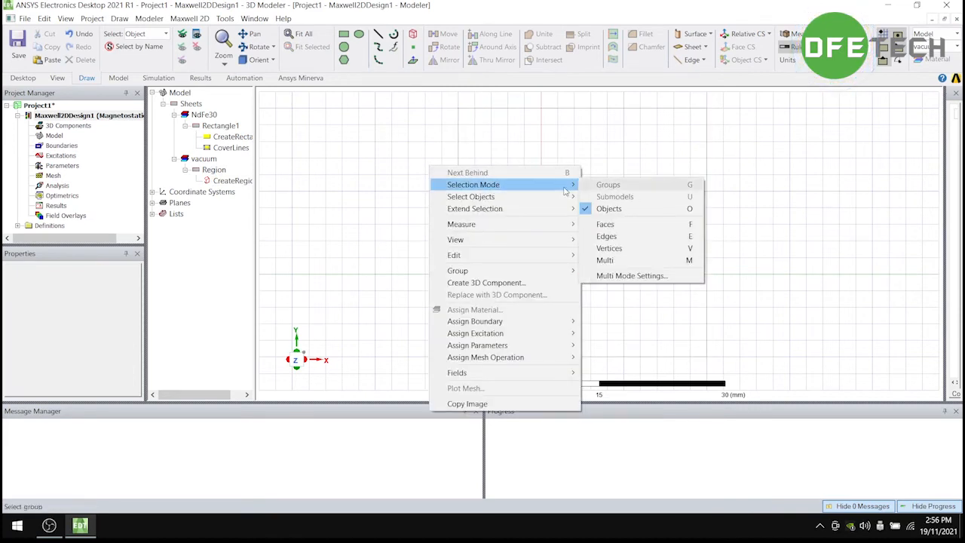
pyautogui.click(691, 238)
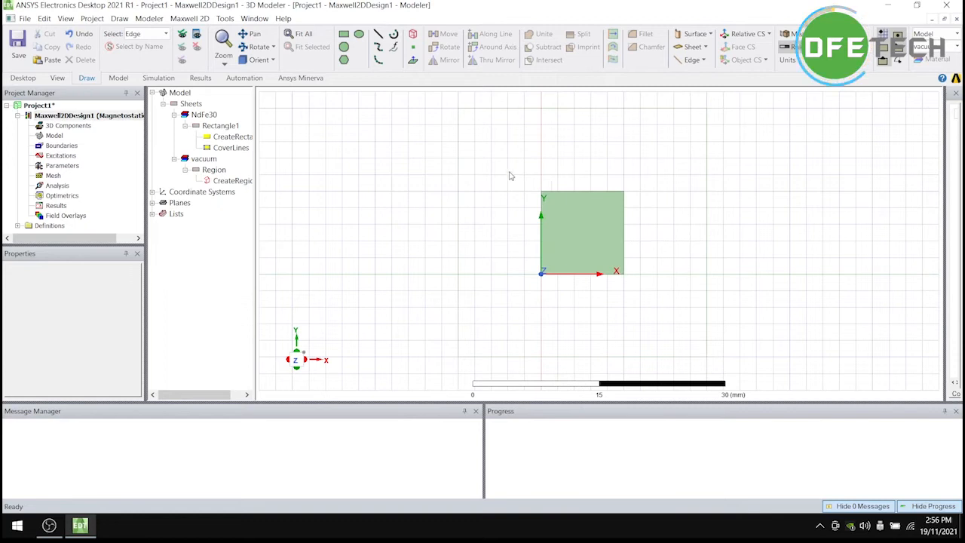
pyautogui.click(459, 146)
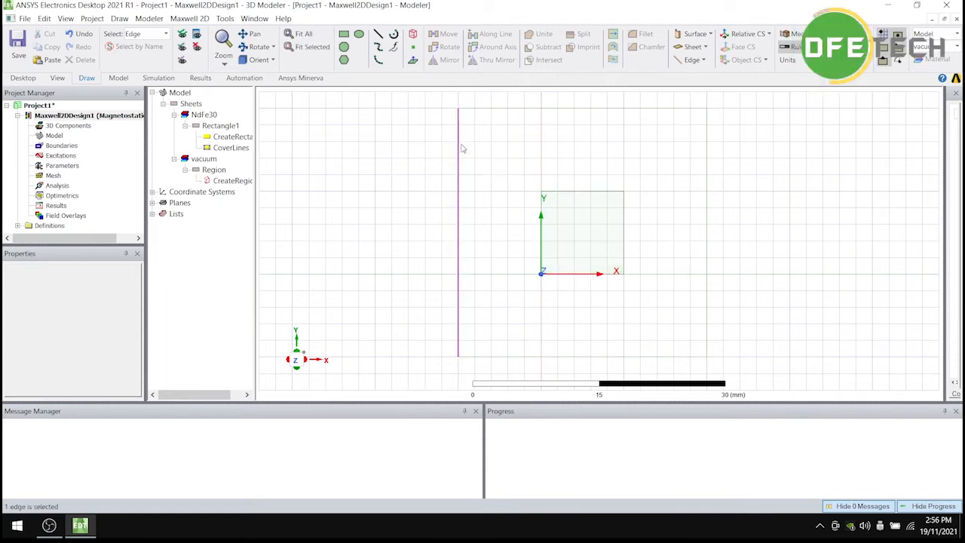
pyautogui.keyDown('ctrl'); pyautogui.click(494, 109); pyautogui.keyUp('ctrl')
pyautogui.keyDown('ctrl'); pyautogui.click(706, 165); pyautogui.keyUp('ctrl')
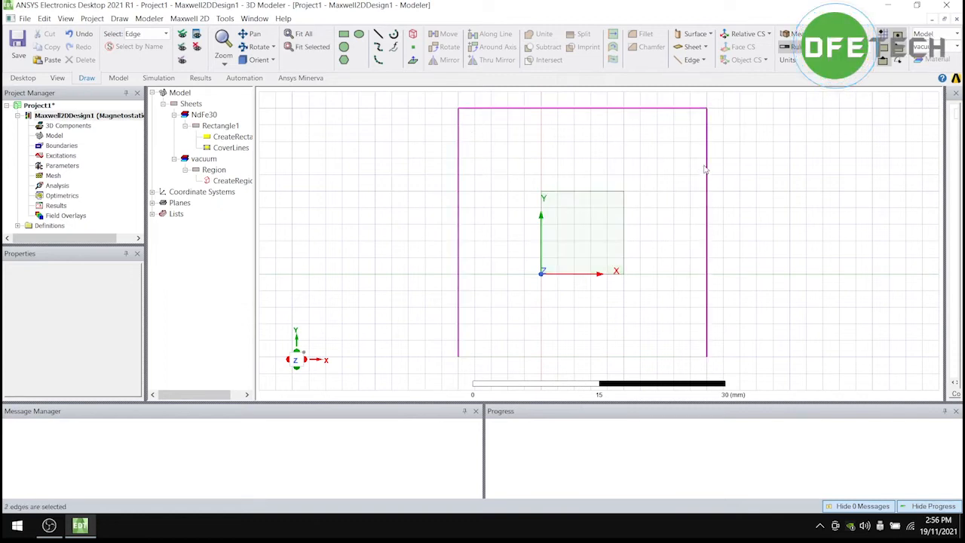
pyautogui.keyDown('ctrl'); pyautogui.click(604, 356); pyautogui.keyUp('ctrl')
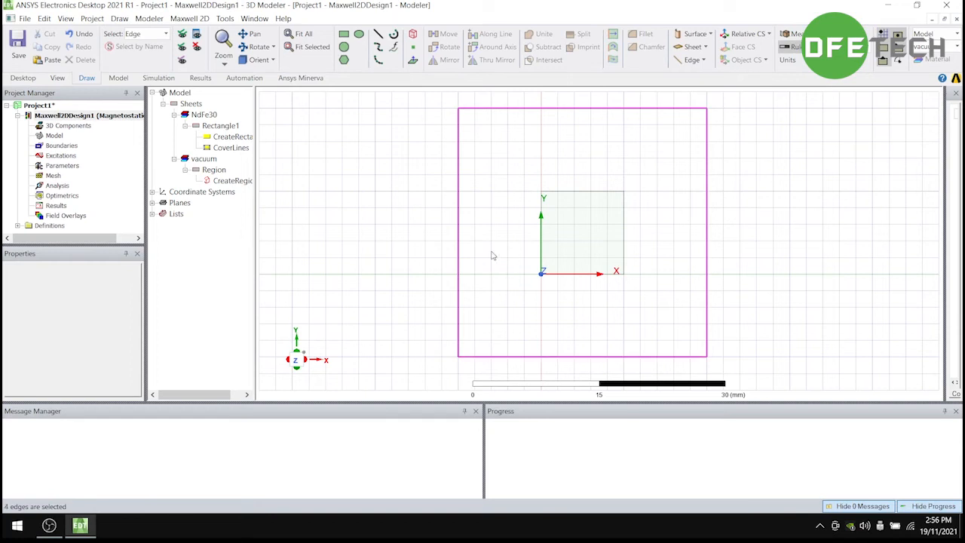
pyautogui.rightClick(457, 226)
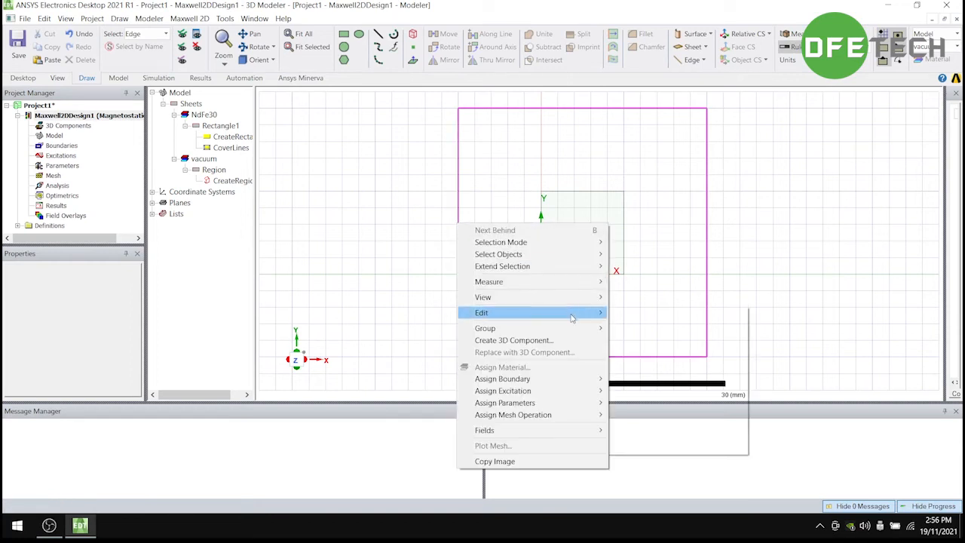
pyautogui.moveTo(571, 383)
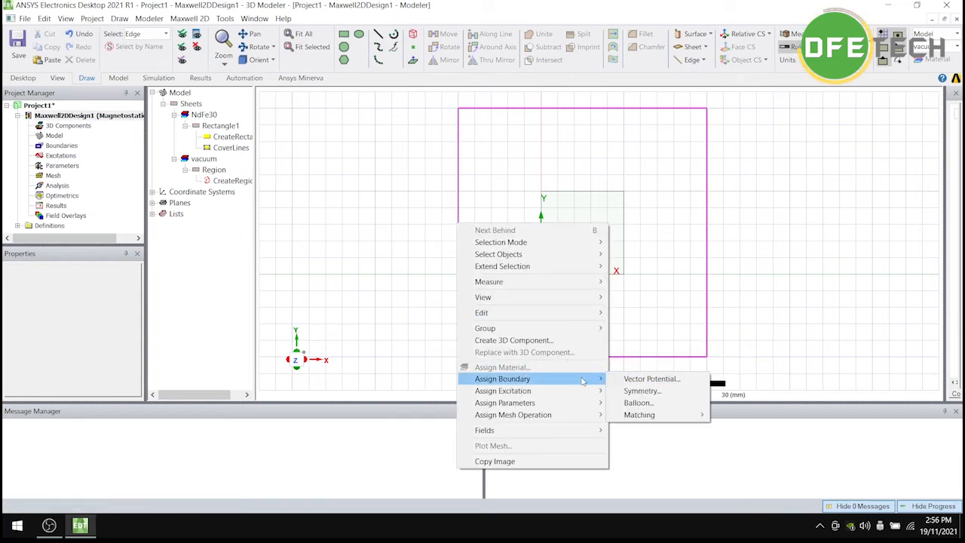
pyautogui.rightClick(460, 183)
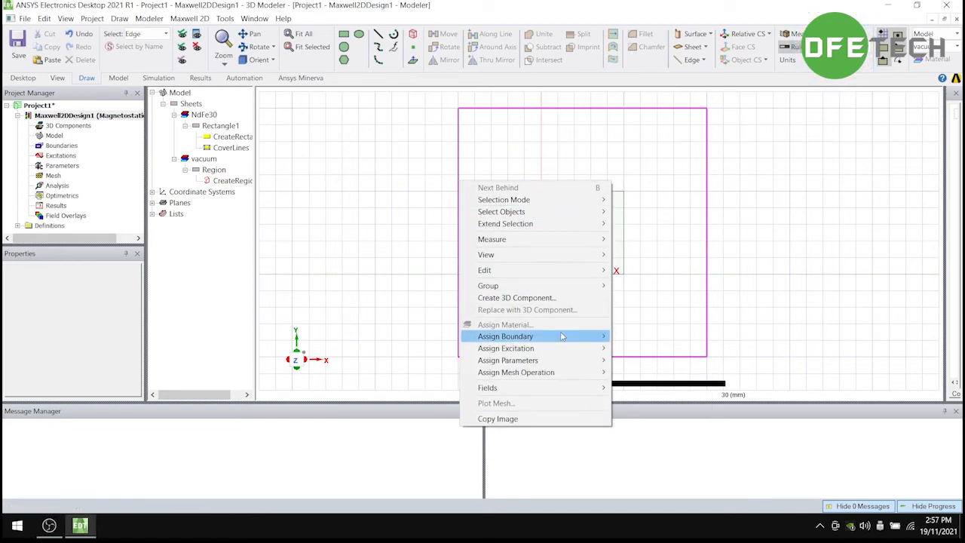
pyautogui.moveTo(557, 337)
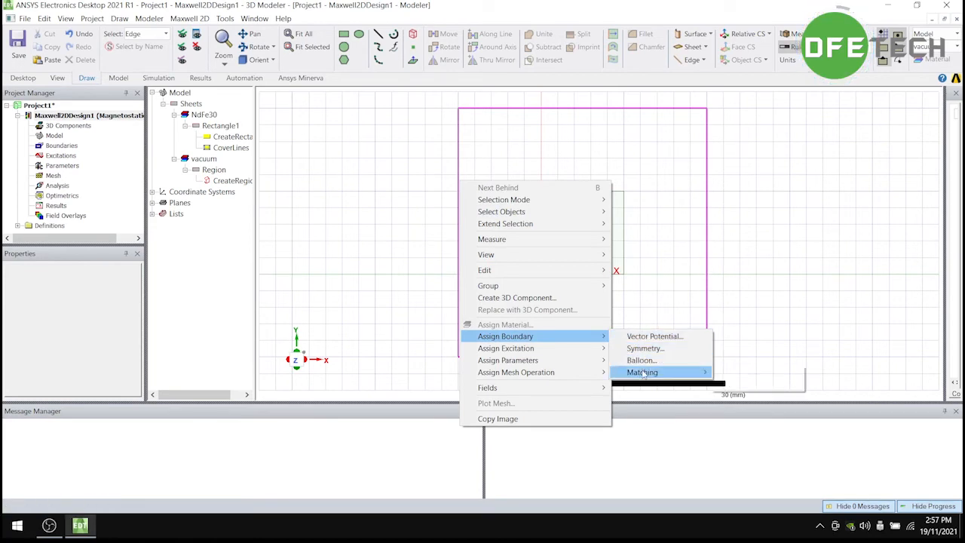
# - Assign a Balloon boundary to the selected region edges and expand the design's Boundaries in the project tree
pyautogui.click(58, 145)
pyautogui.rightClick(56, 148)
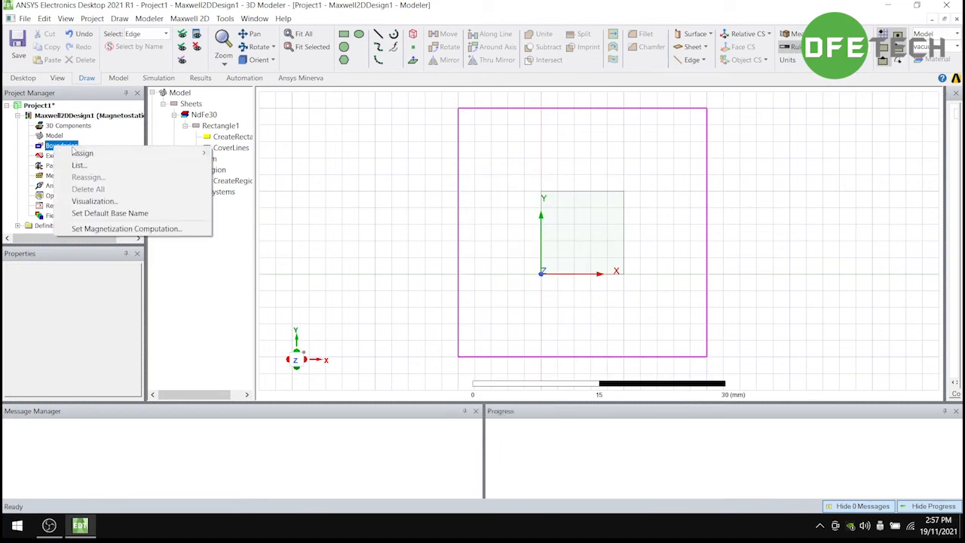
pyautogui.moveTo(83, 153)
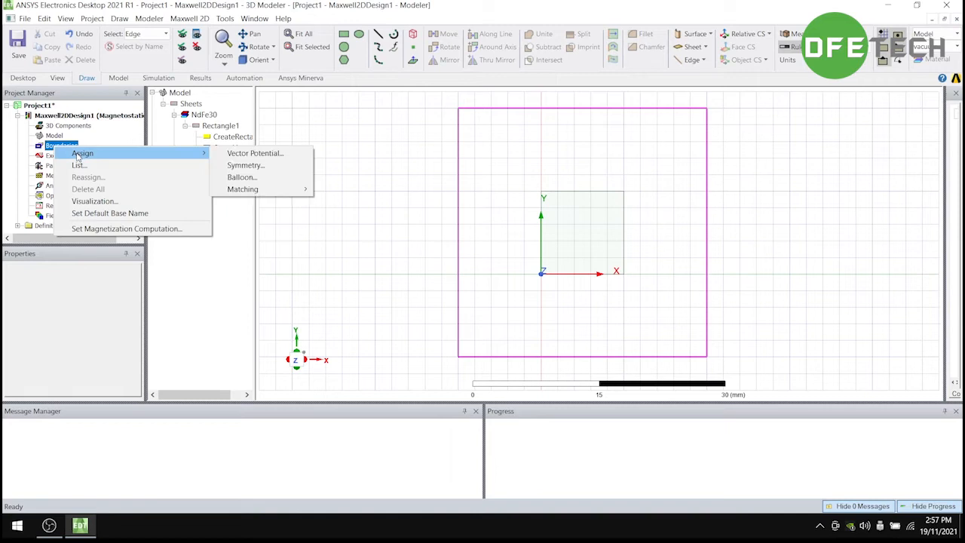
pyautogui.click(243, 178)
pyautogui.click(405, 356)
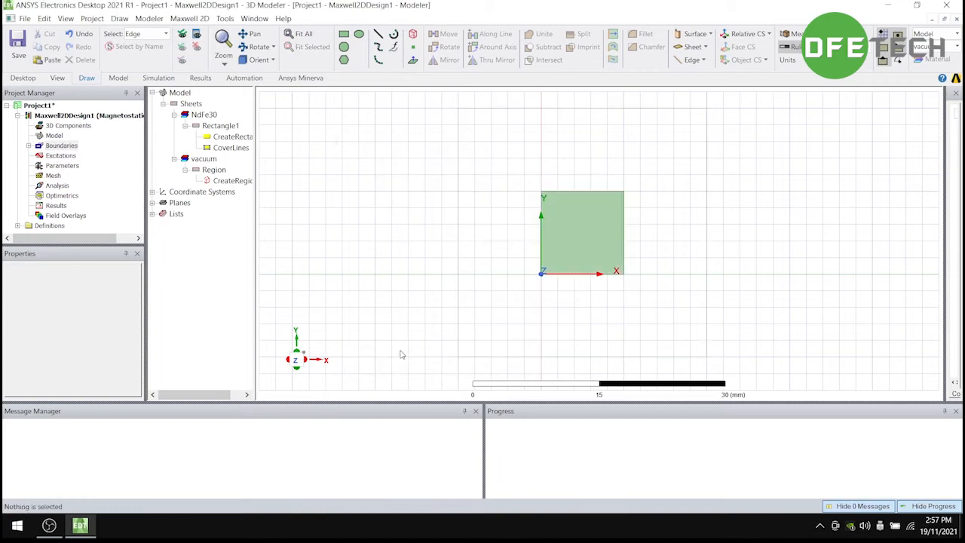
pyautogui.click(28, 146)
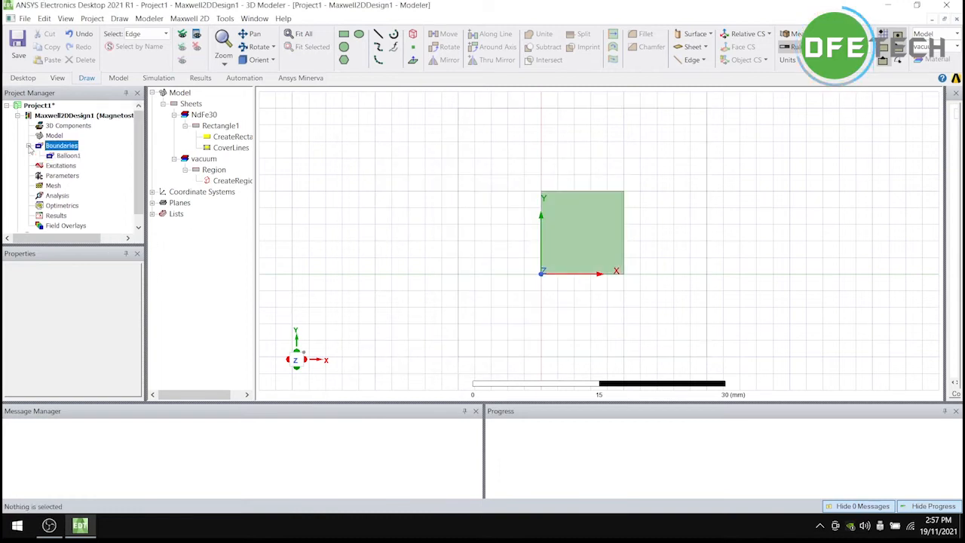
# - Examine the excitation types that can be assigned in the design, then dismiss the options without assigning any
pyautogui.scroll(-3, 436, 213)
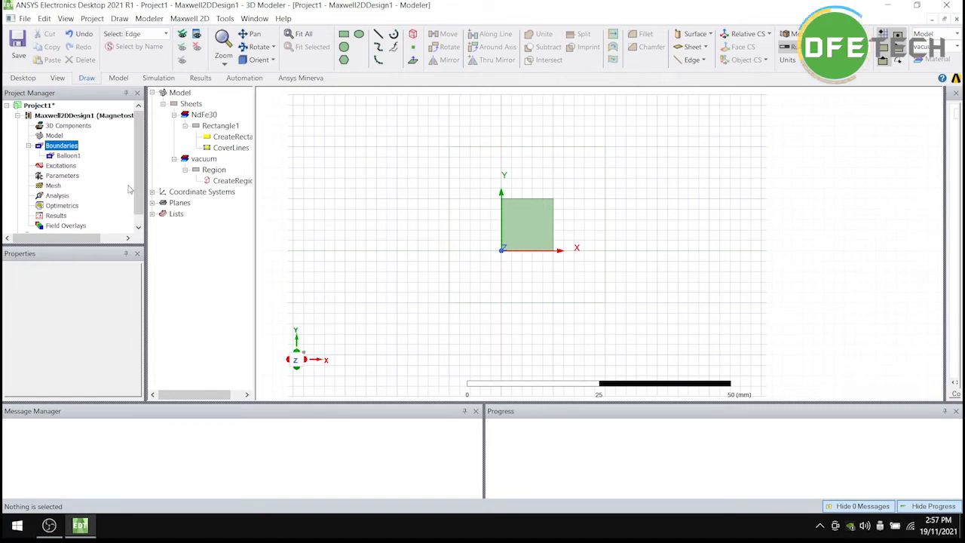
pyautogui.click(57, 165)
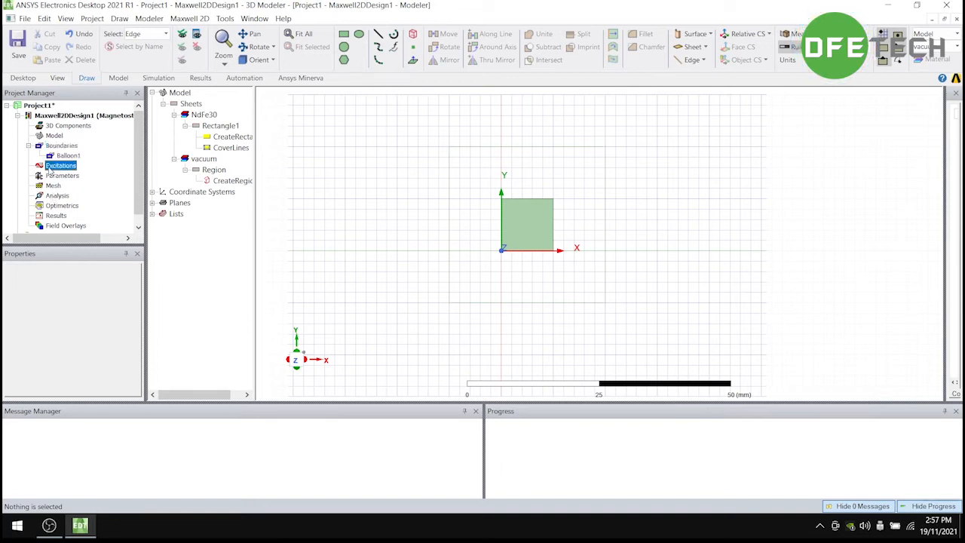
pyautogui.rightClick(56, 169)
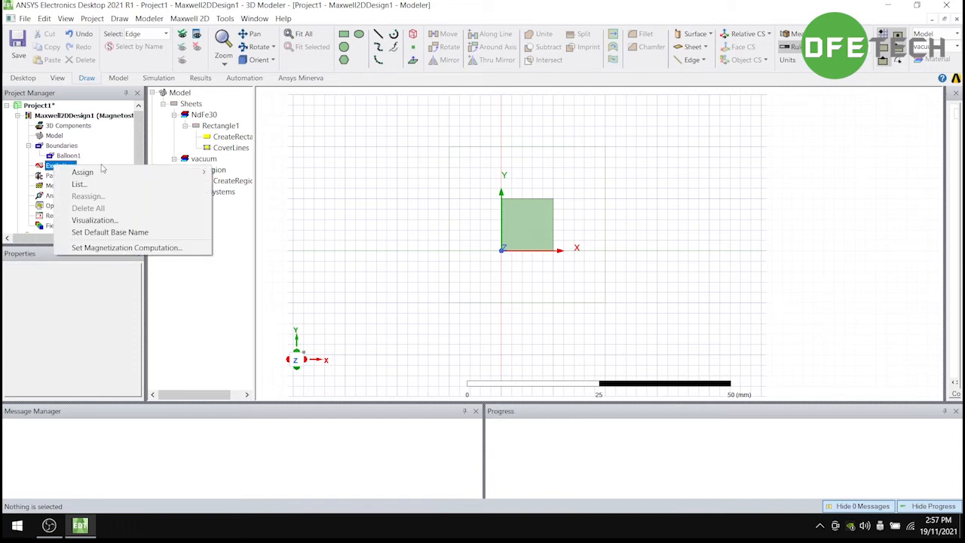
pyautogui.moveTo(143, 172)
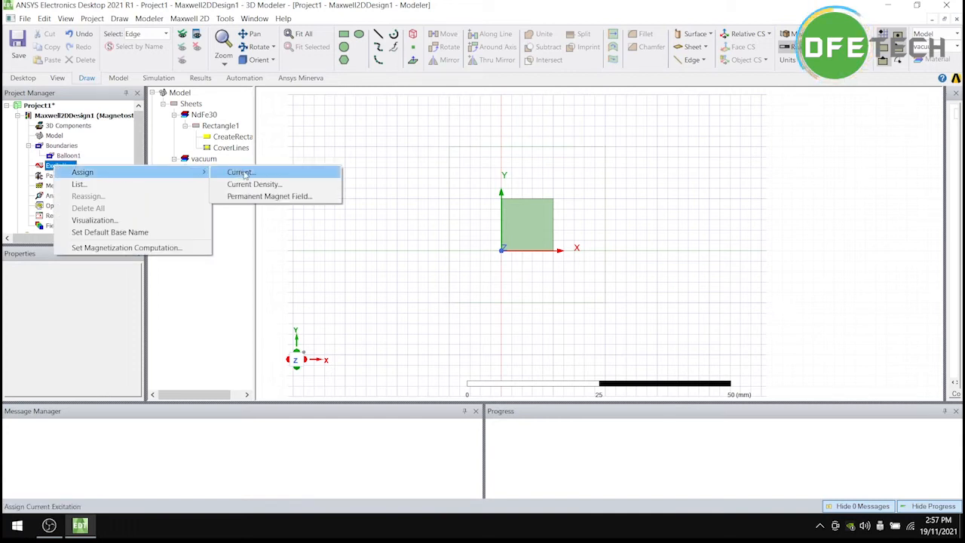
pyautogui.click(439, 277)
# - Switch to object selection, select the magnet rectangle alone, and examine the boundary, parameter and mesh operation options available for it
pyautogui.rightClick(517, 220)
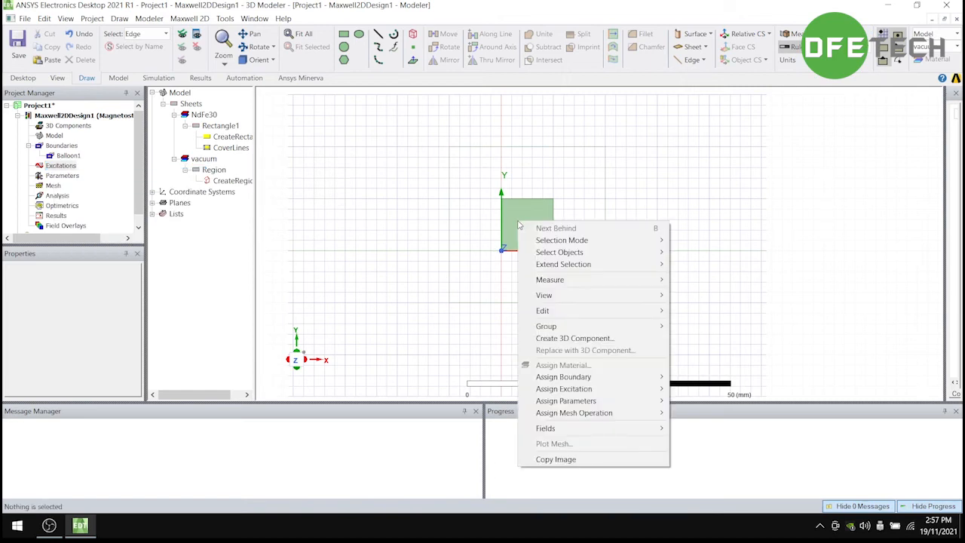
pyautogui.click(516, 212)
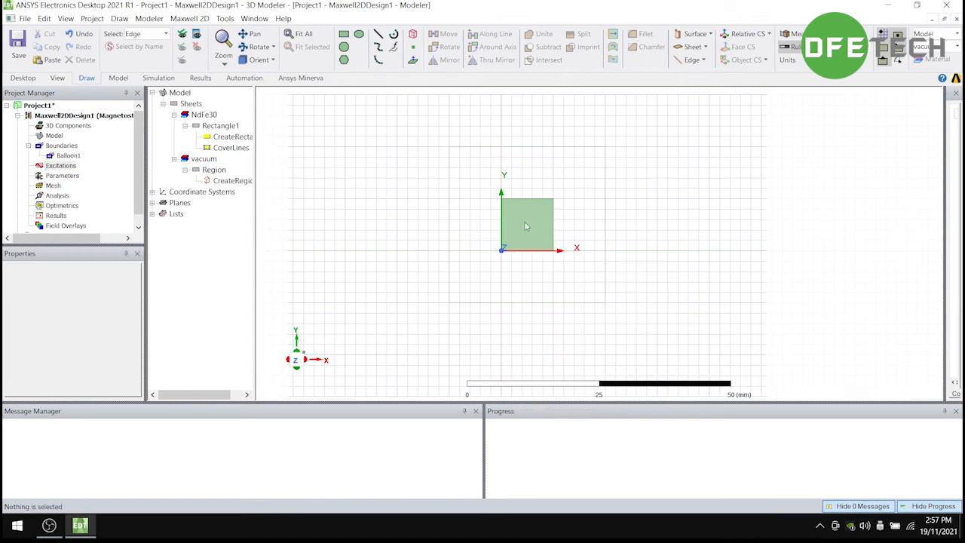
pyautogui.click(523, 223)
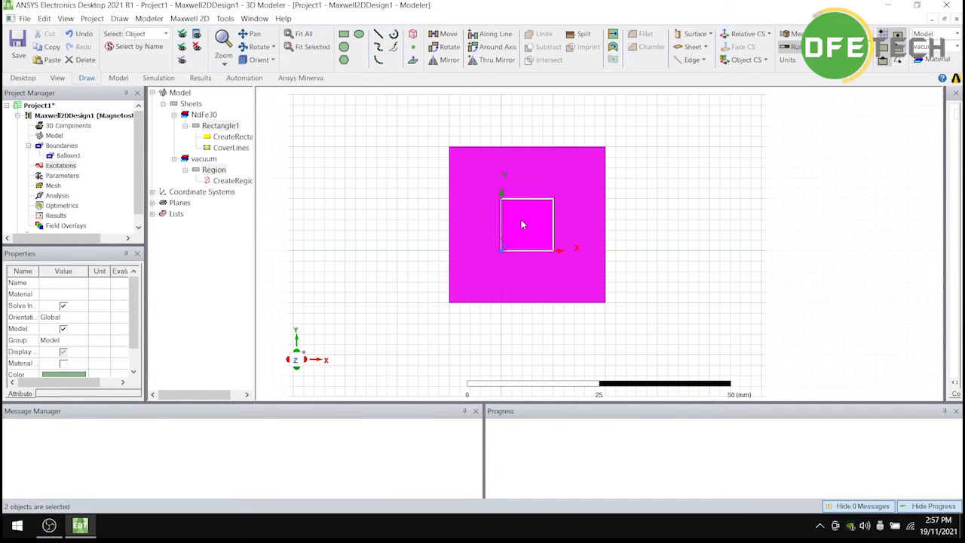
pyautogui.press('b')
pyautogui.rightClick(520, 222)
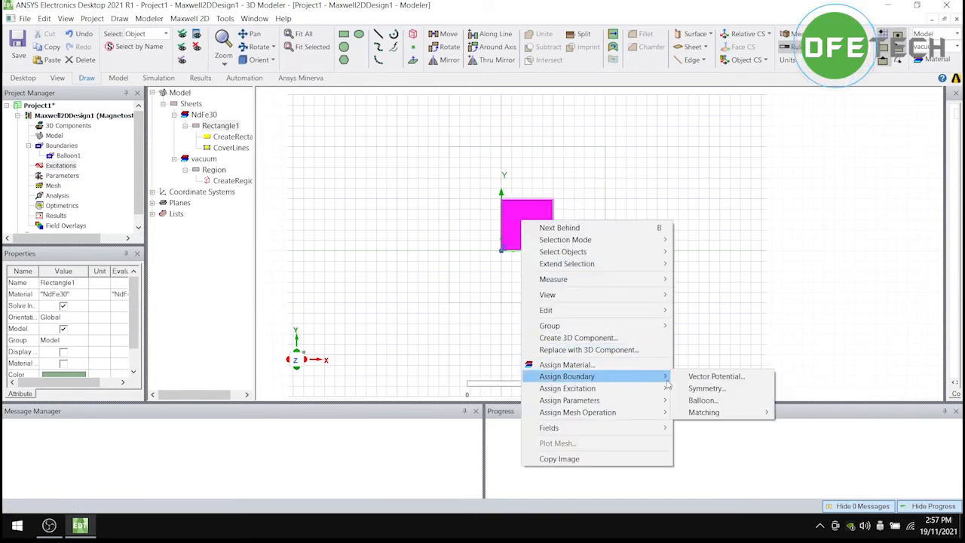
pyautogui.moveTo(663, 389)
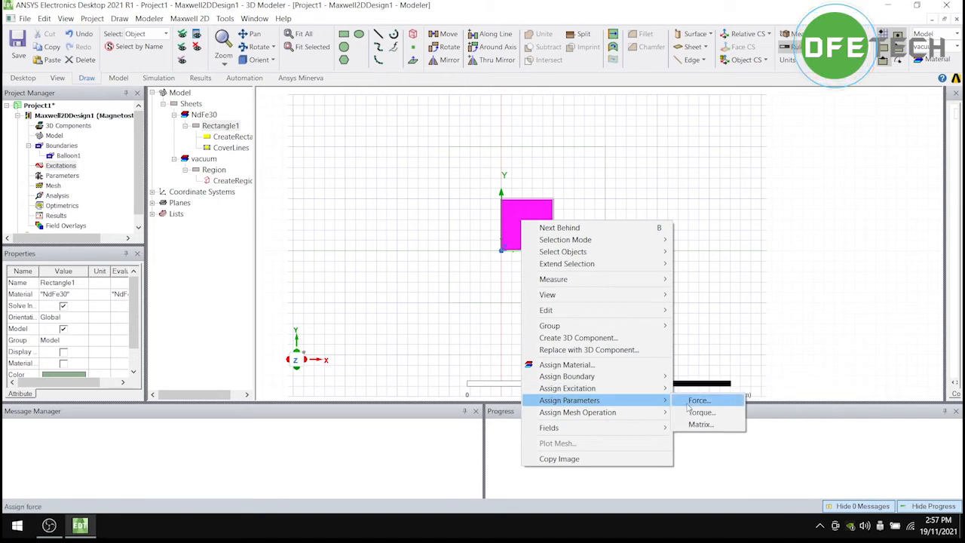
pyautogui.moveTo(653, 416)
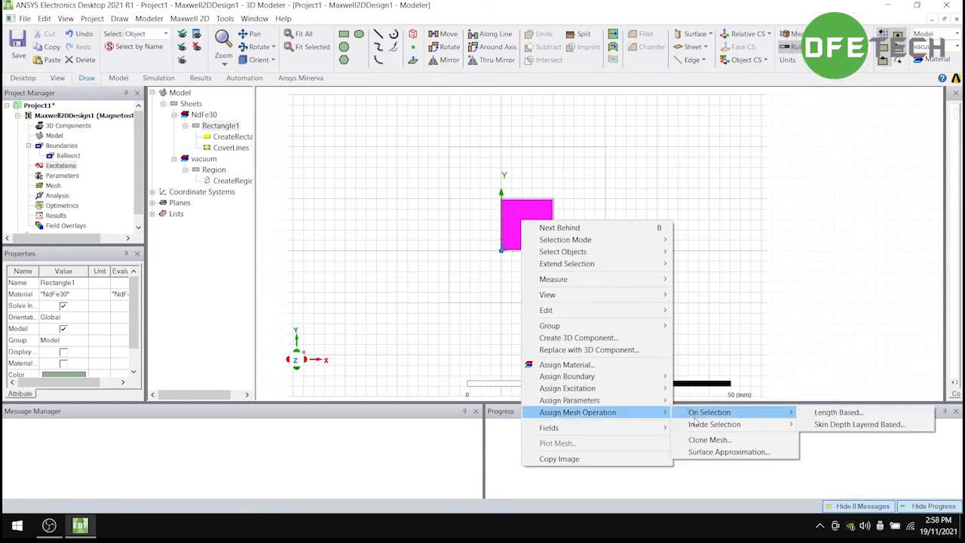
pyautogui.moveTo(703, 423)
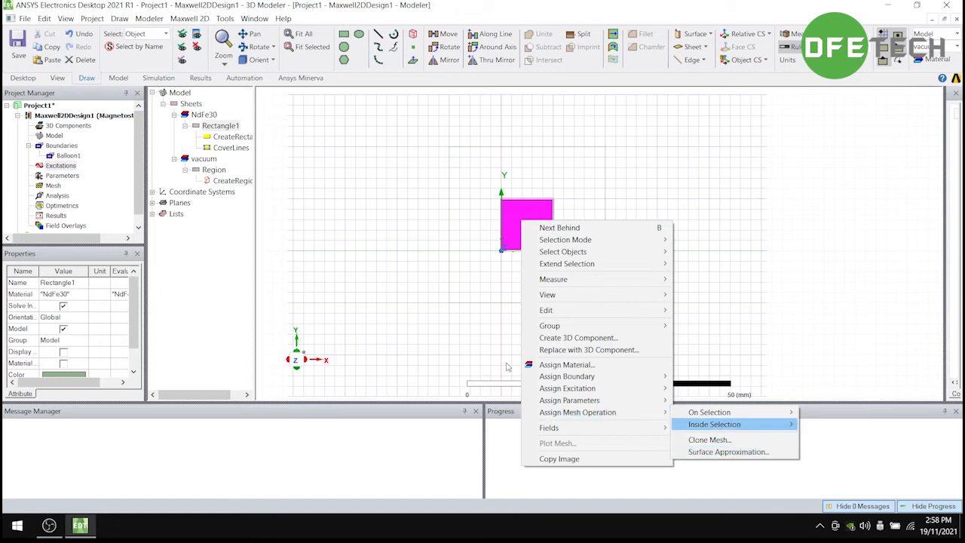
# - Examine the design's parameter assignment types and mesh options in the project tree, then clear the selection
pyautogui.rightClick(59, 177)
pyautogui.moveTo(87, 185)
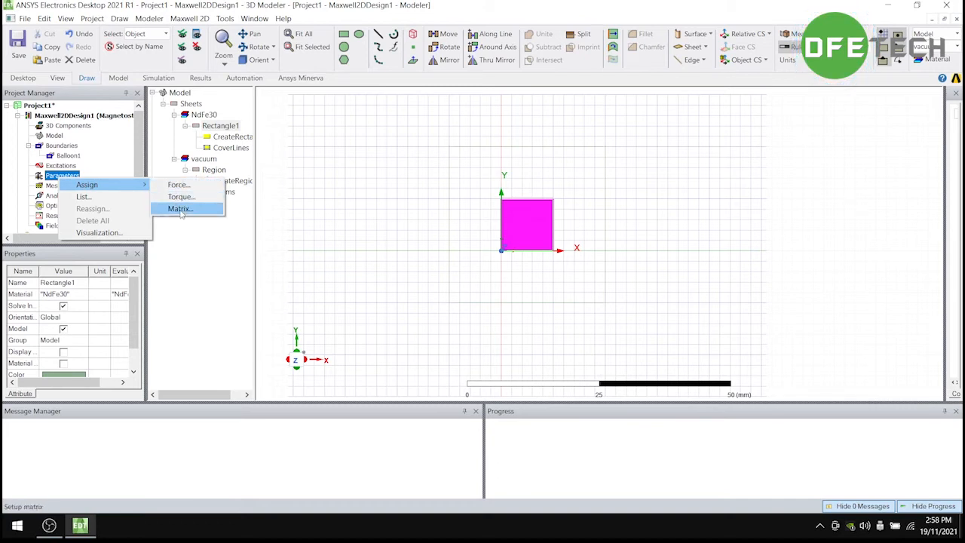
pyautogui.rightClick(48, 187)
pyautogui.moveTo(136, 196)
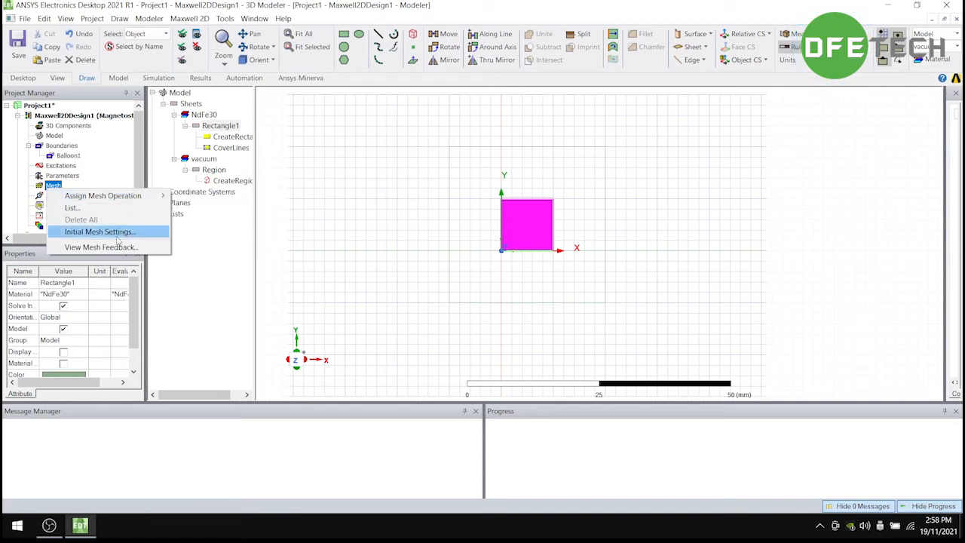
pyautogui.click(323, 252)
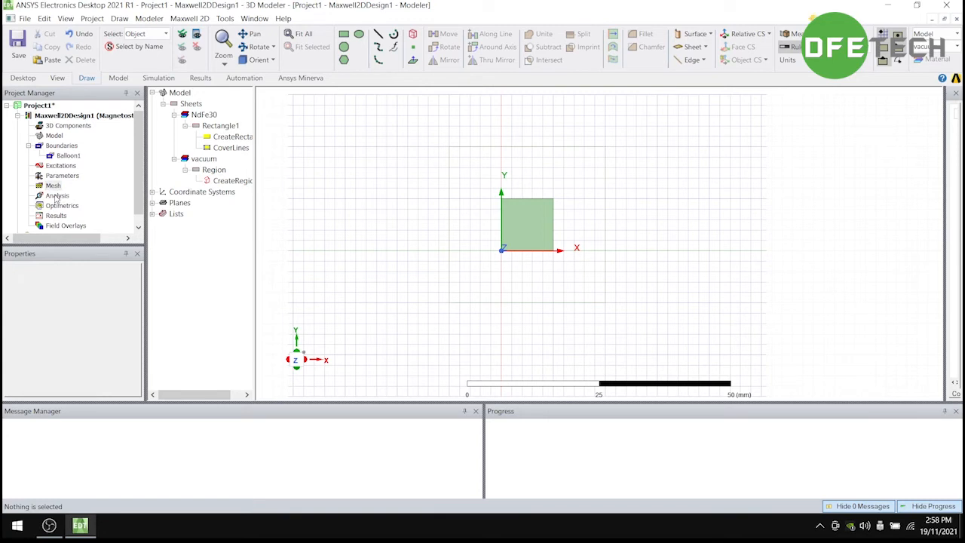
# - Check the design's solution type settings and accept Magnetostatic with the Cartesian, XY geometry mode
pyautogui.click(57, 196)
pyautogui.rightClick(56, 196)
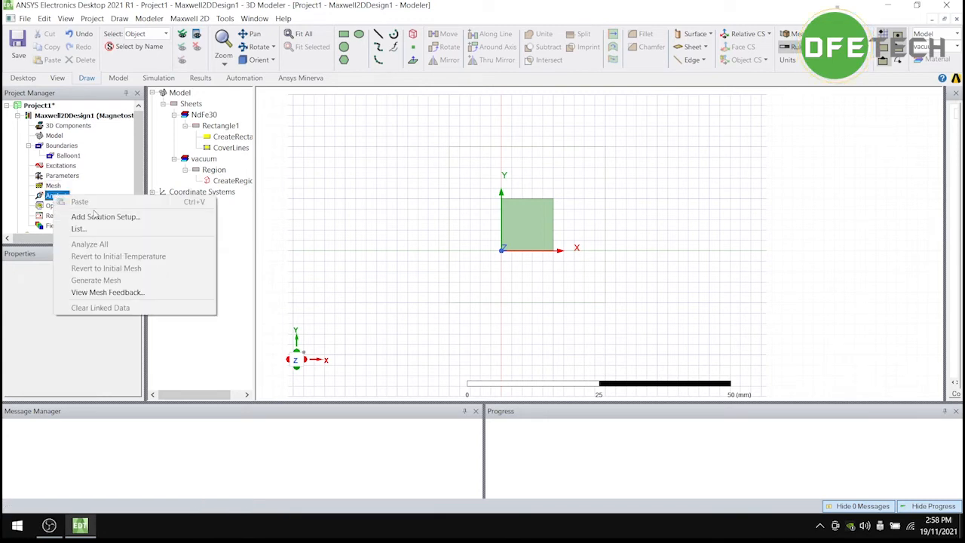
pyautogui.click(45, 202)
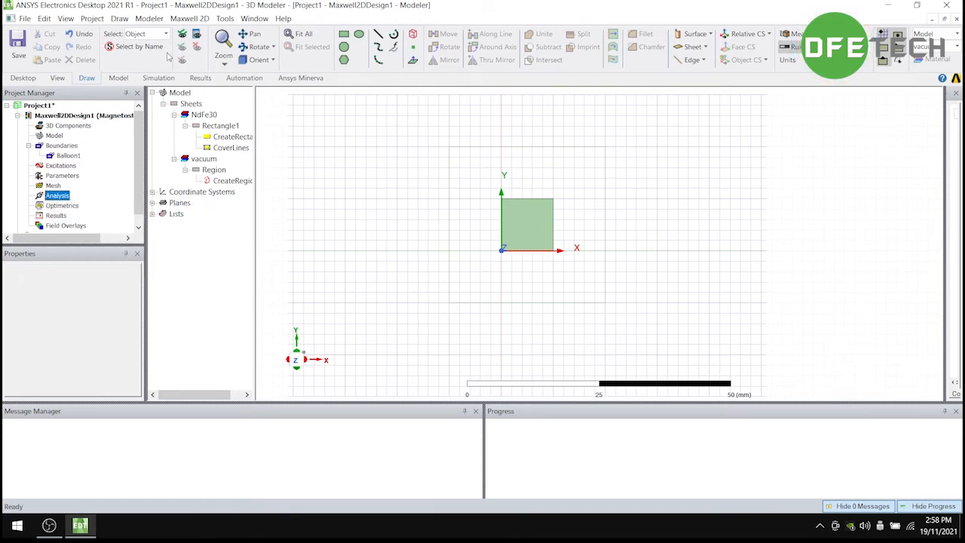
pyautogui.click(180, 19)
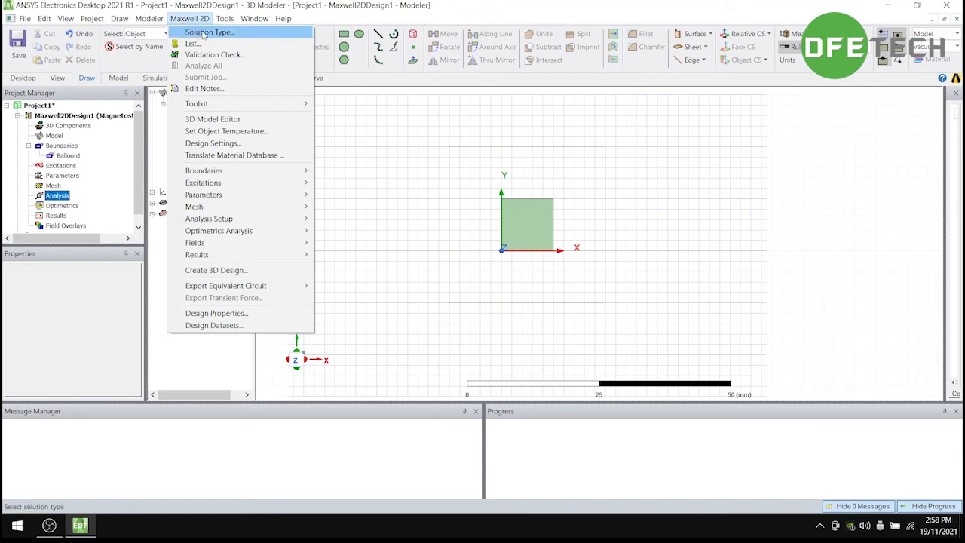
pyautogui.click(202, 33)
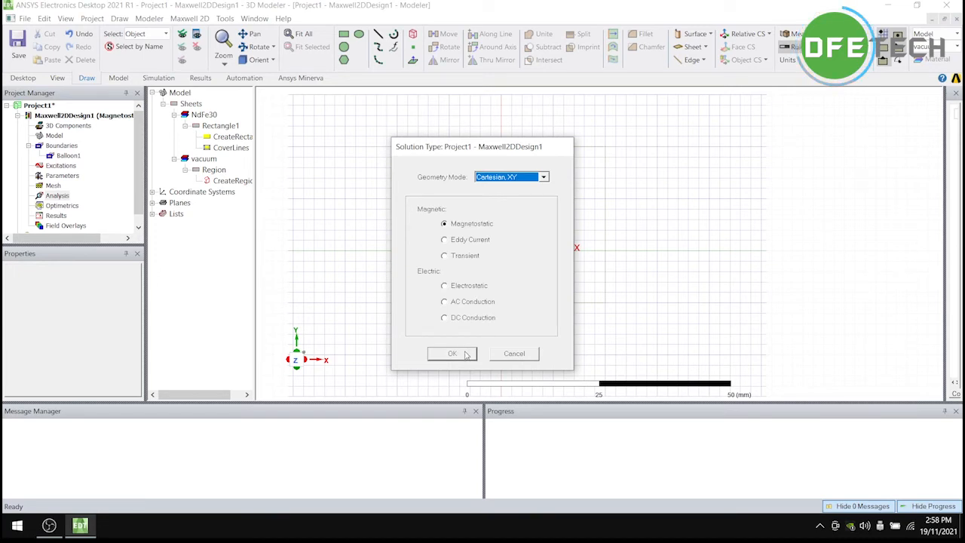
pyautogui.click(452, 354)
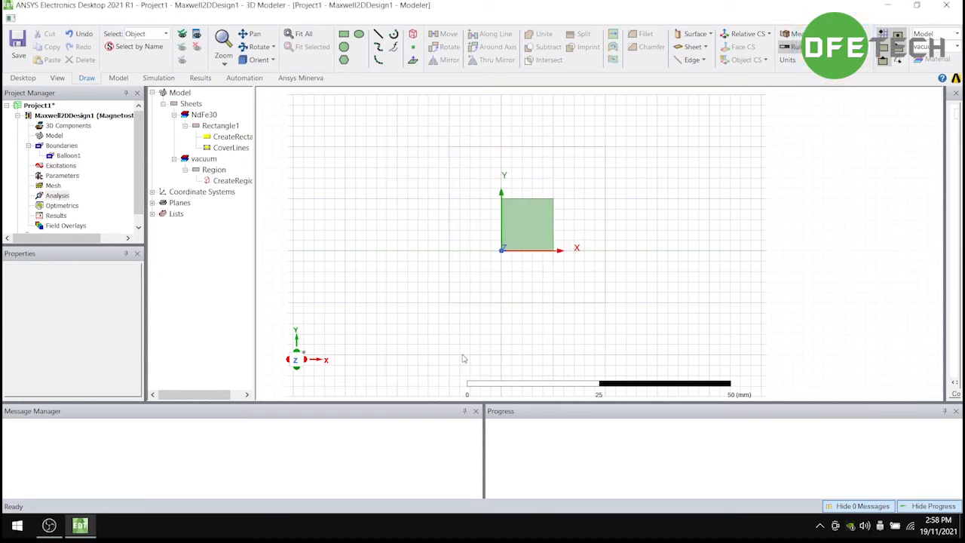
# - Add a solution setup, review its convergence, expression cache, solver and default settings, and set the Maximum Number of Passes to 15
pyautogui.rightClick(59, 197)
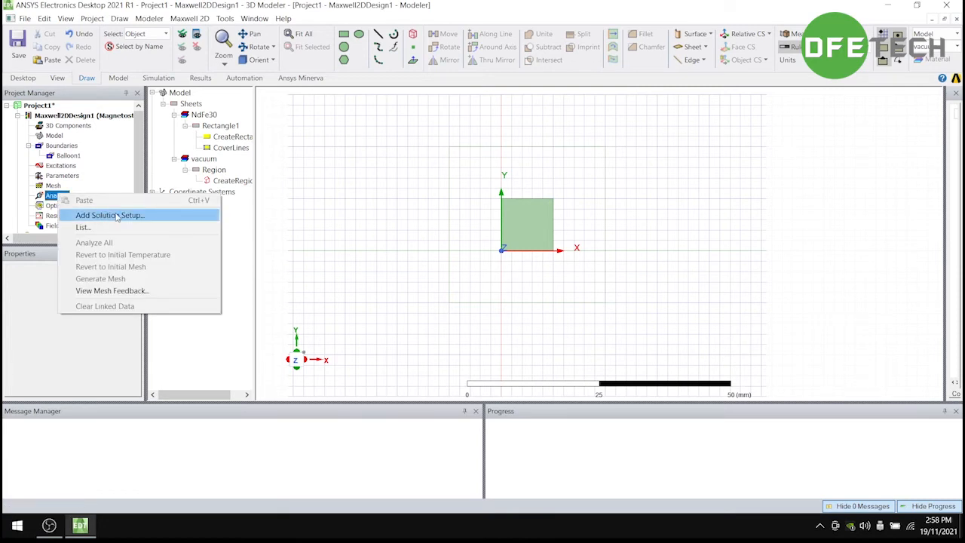
pyautogui.rightClick(46, 196)
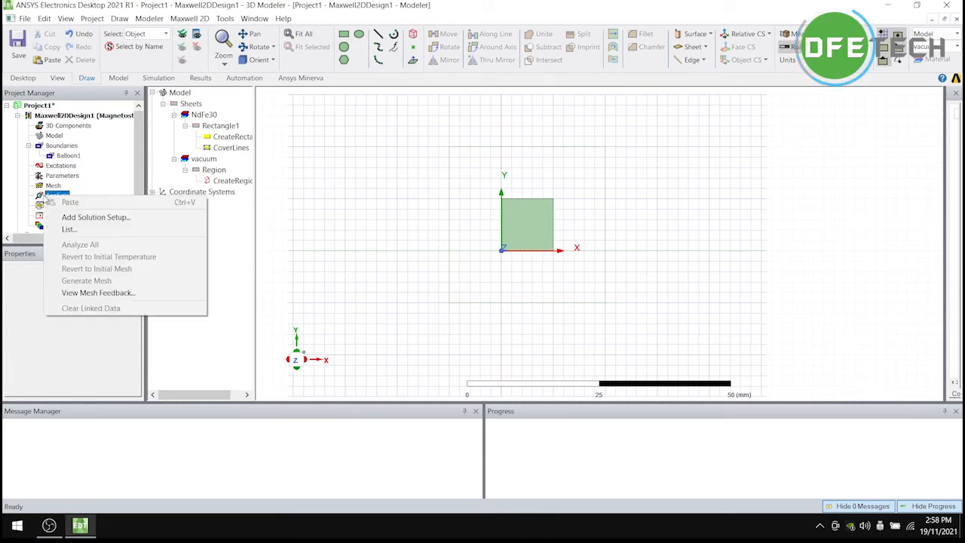
pyautogui.click(89, 217)
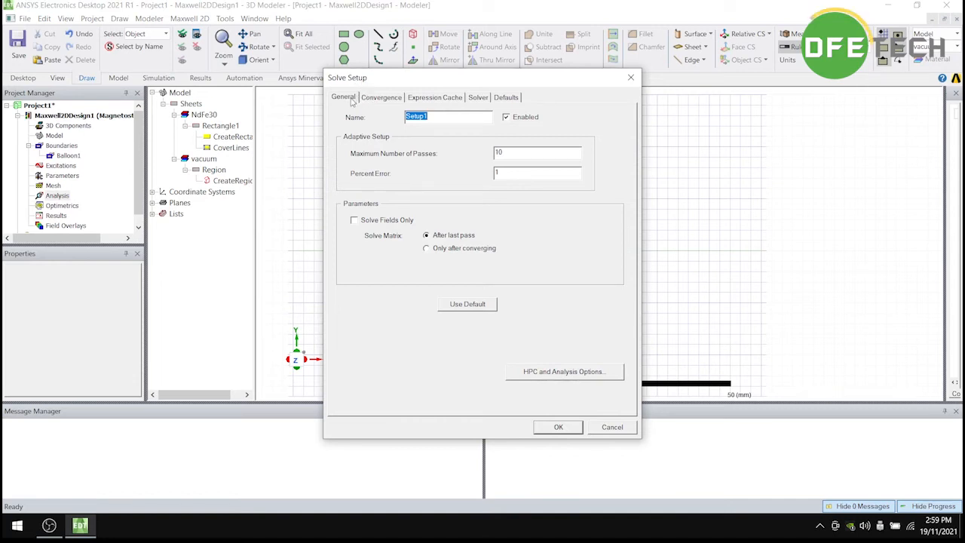
pyautogui.click(380, 98)
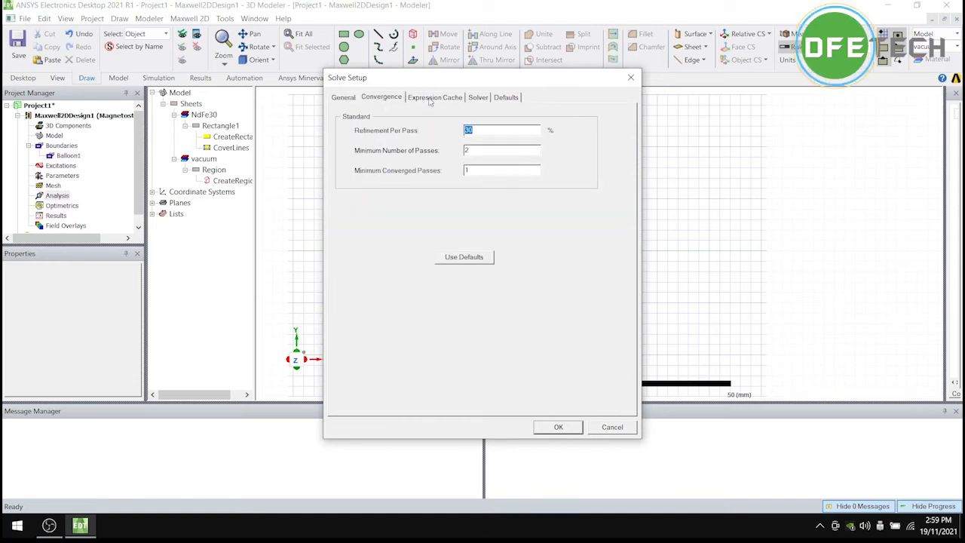
pyautogui.click(431, 101)
pyautogui.click(480, 98)
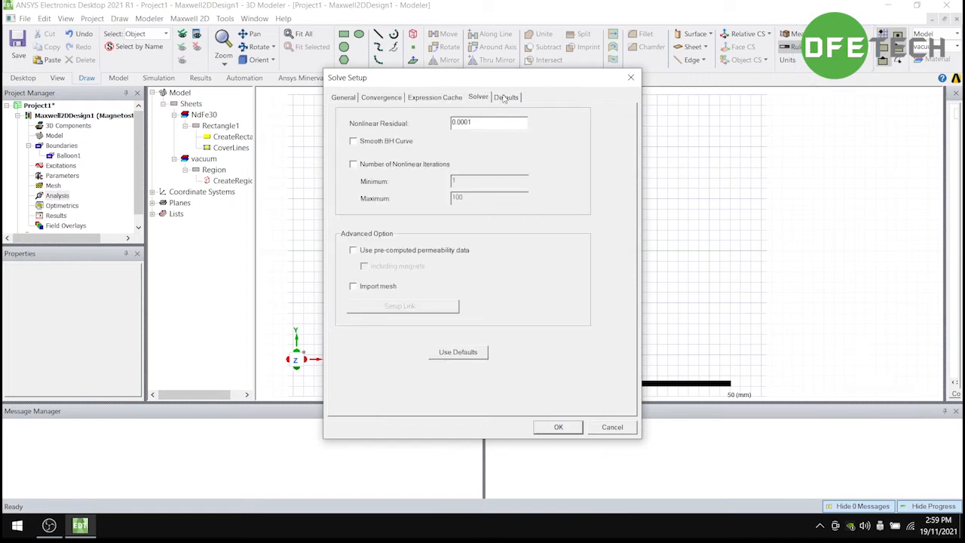
pyautogui.click(512, 99)
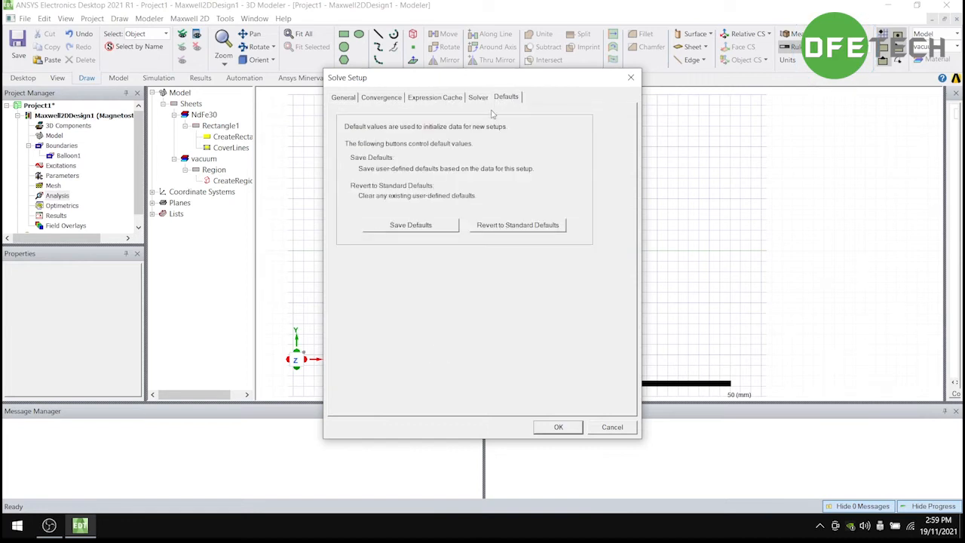
pyautogui.click(344, 98)
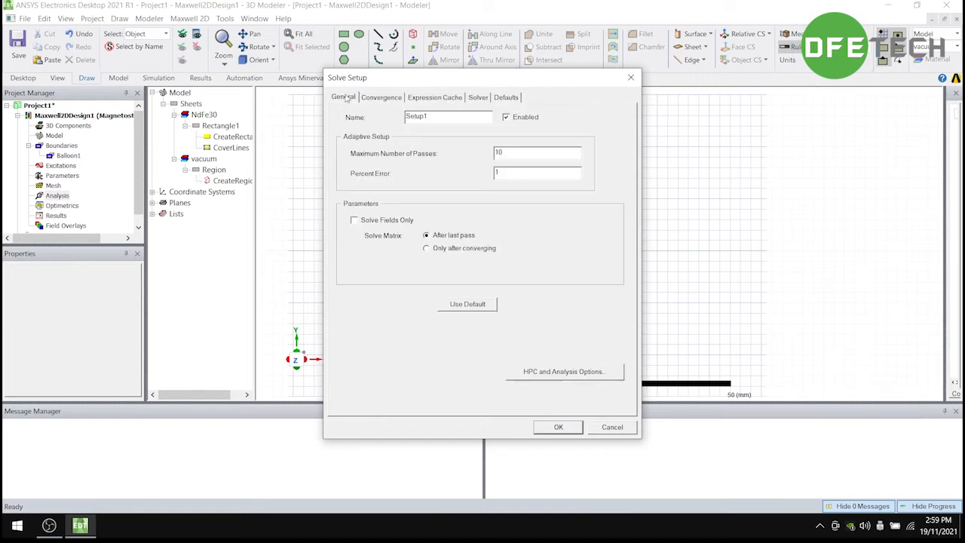
pyautogui.click(535, 159)
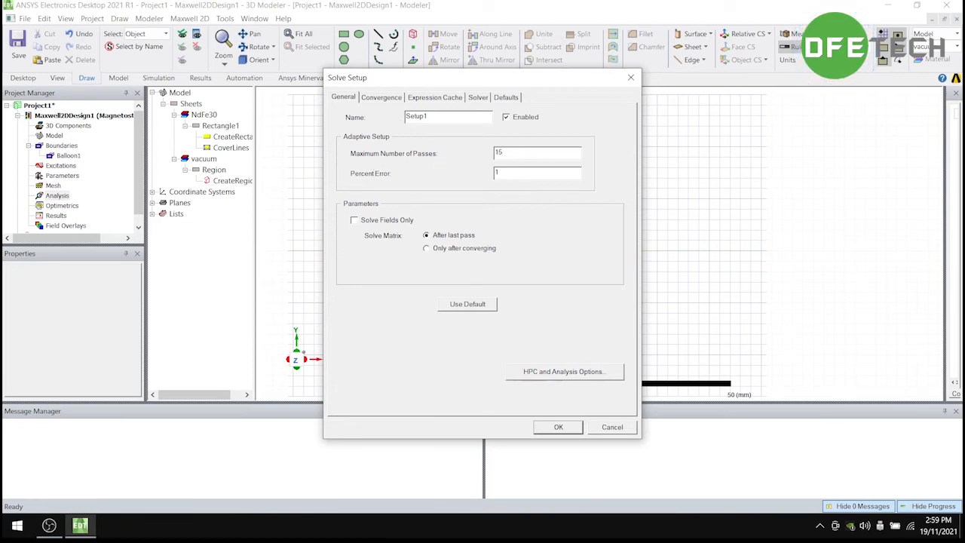
pyautogui.click(557, 427)
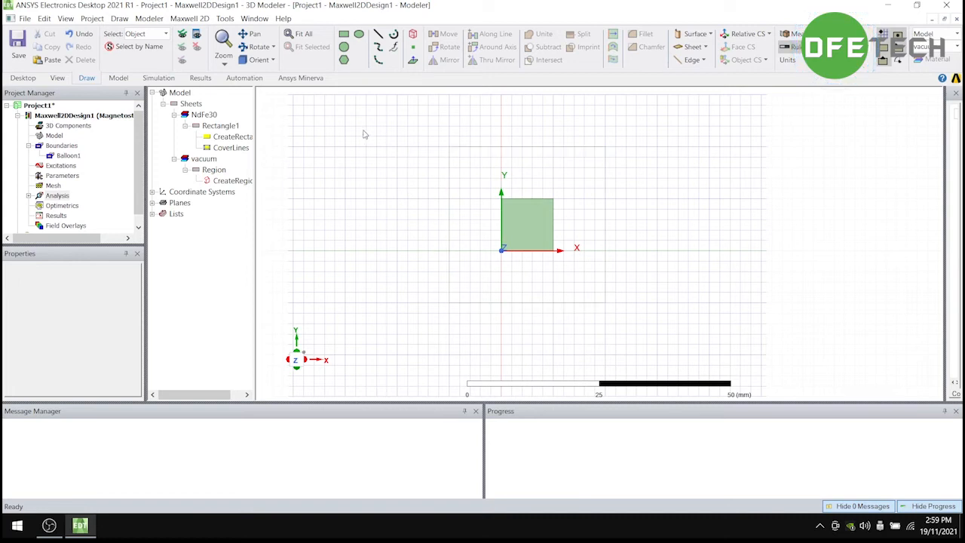
# - Run the validation check on the design and close its report
pyautogui.click(159, 79)
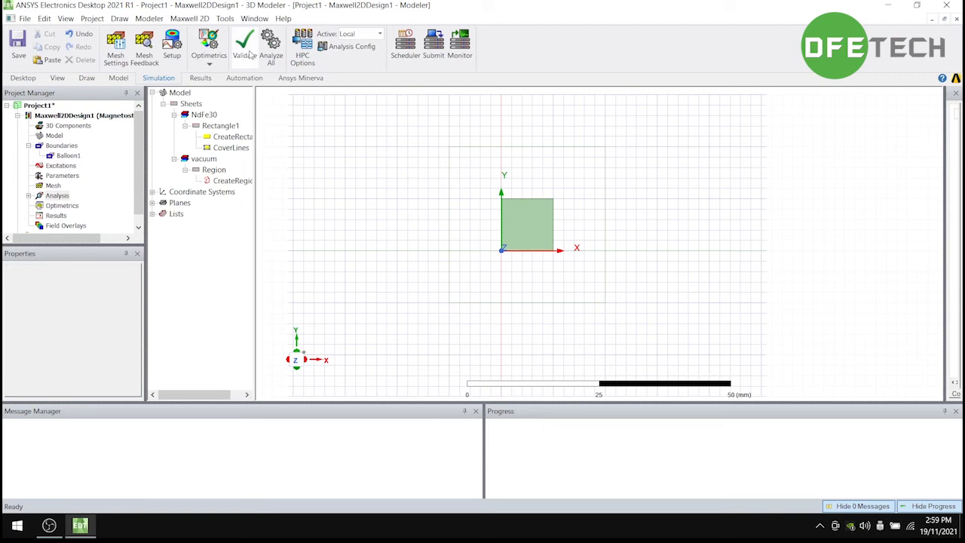
pyautogui.click(247, 45)
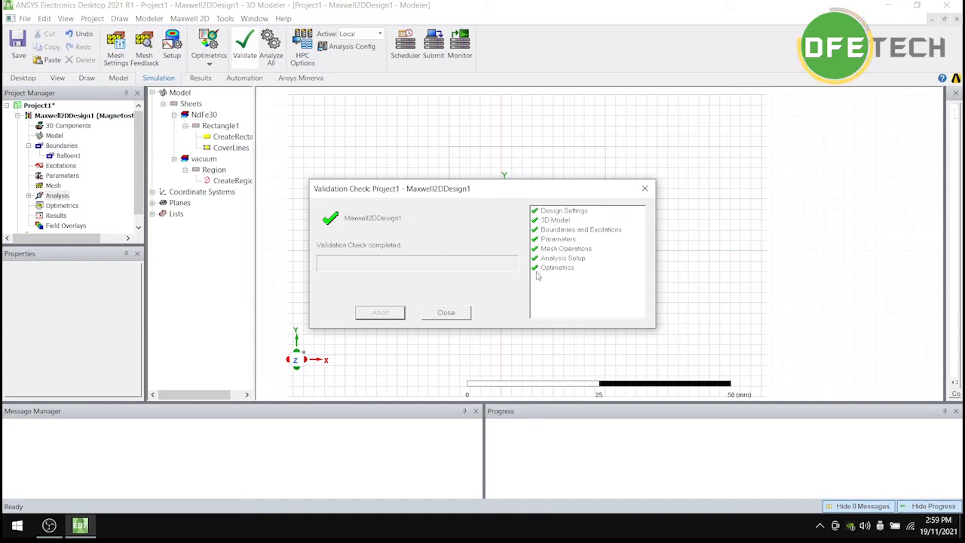
pyautogui.click(447, 313)
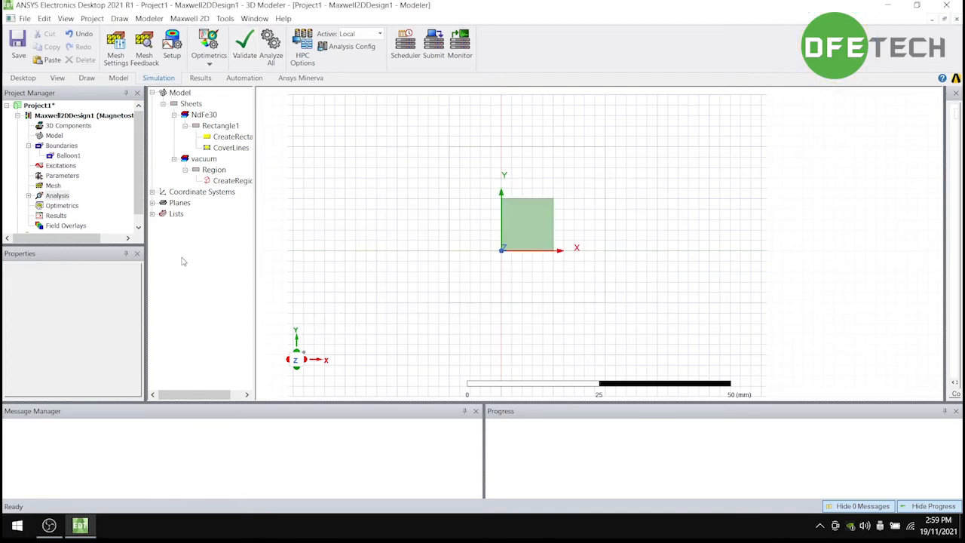
# - Expand Analysis in the project tree, select Setup1 and examine the commands available for it
pyautogui.click(28, 196)
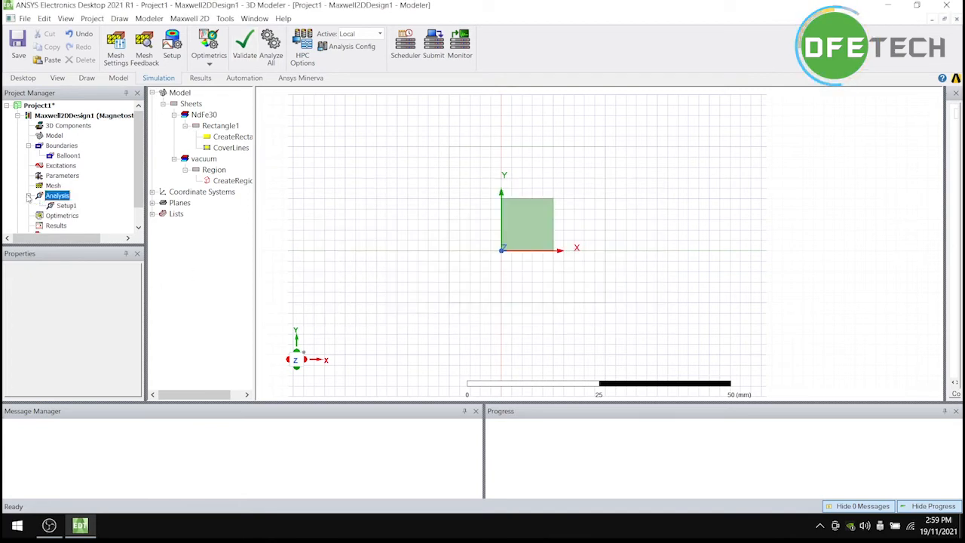
pyautogui.click(66, 206)
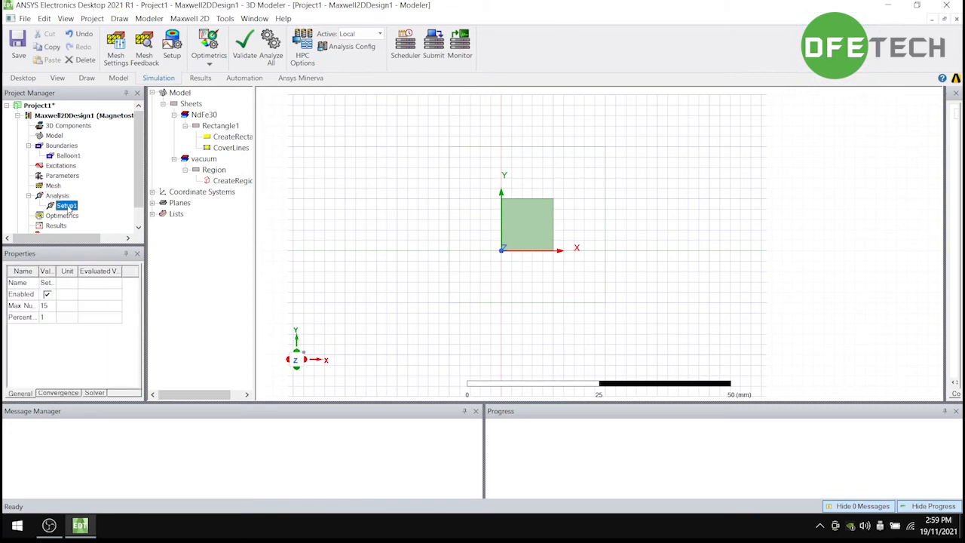
pyautogui.rightClick(67, 209)
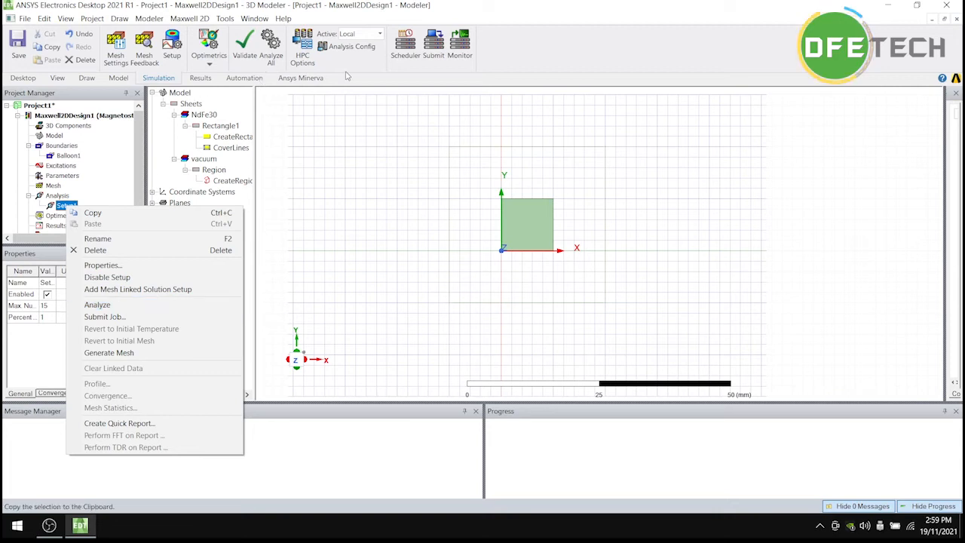
pyautogui.click(375, 79)
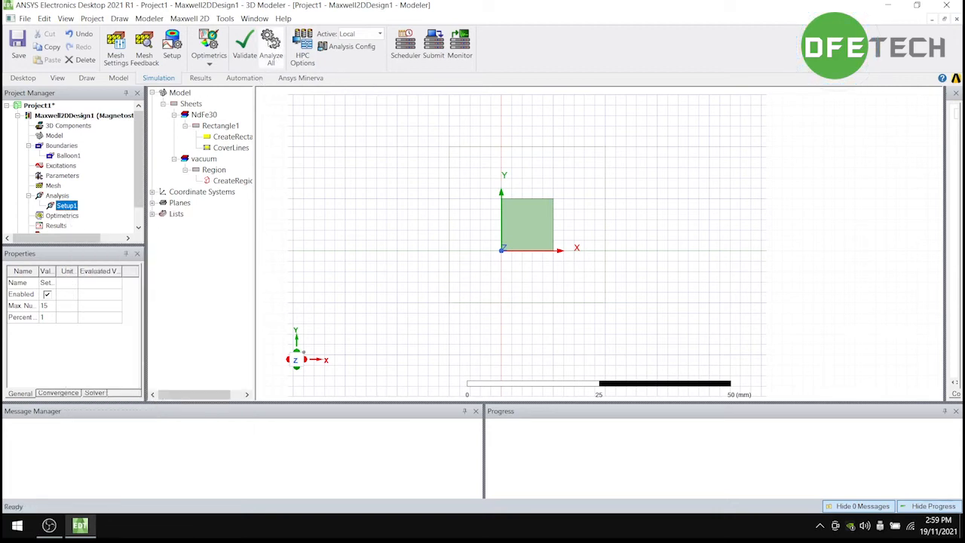
# - Run Analyze All on the design and save the project to the Desktop as Project1.aedt when requested
pyautogui.click(269, 46)
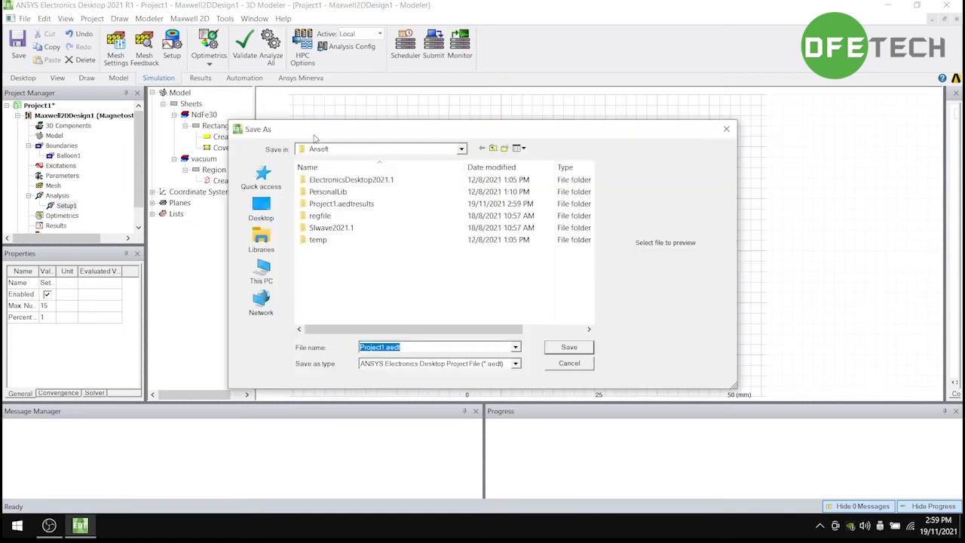
pyautogui.click(261, 209)
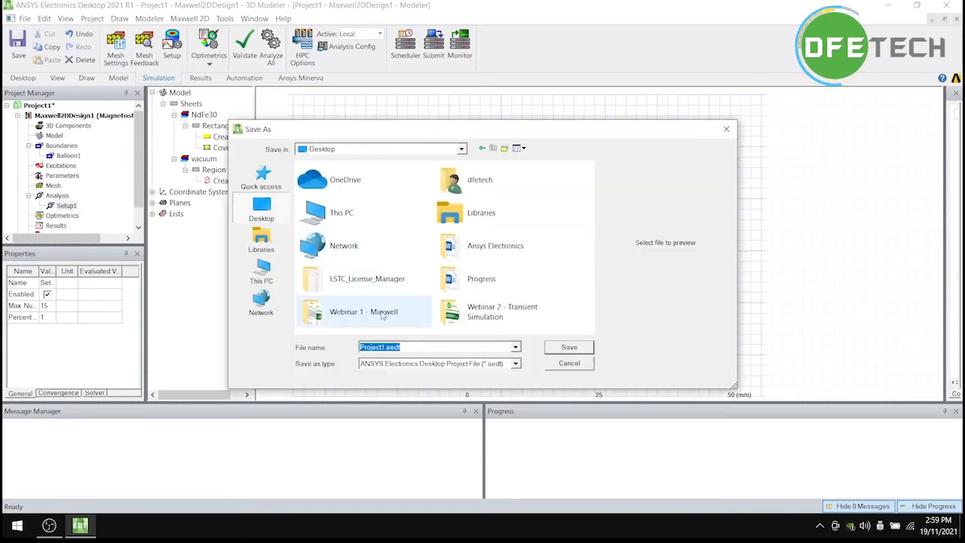
pyautogui.click(560, 346)
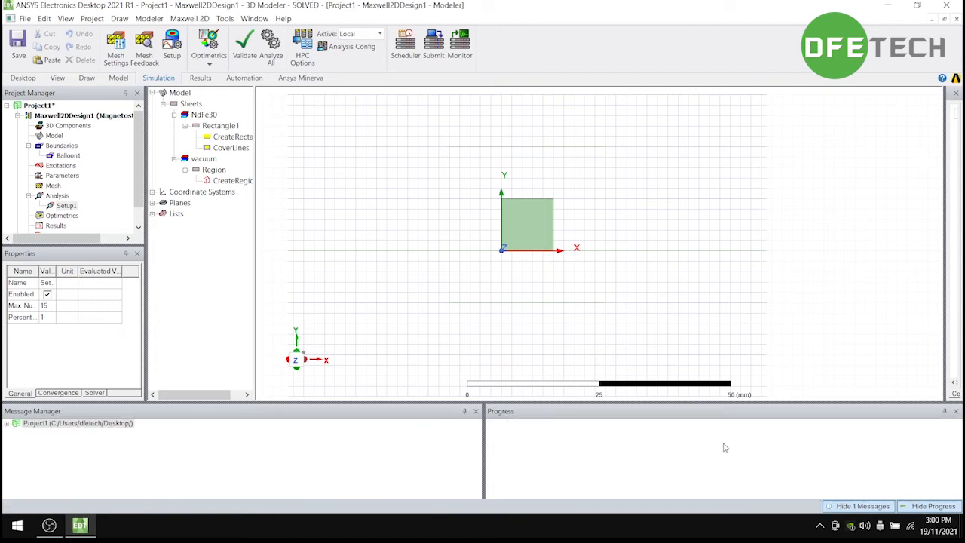
# - Expand the Project1 and Maxwell2DDesign1 messages to check how the simulation run ended
pyautogui.click(7, 424)
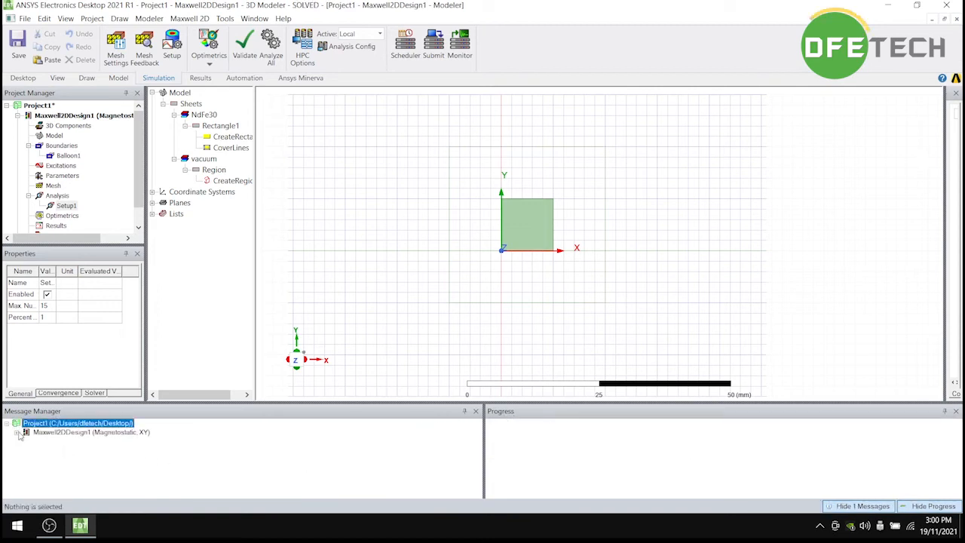
pyautogui.click(17, 433)
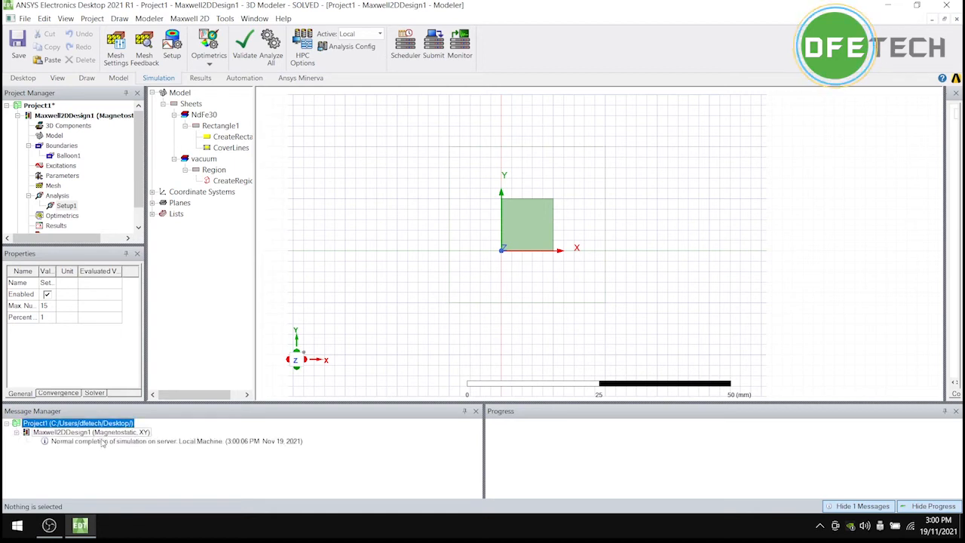
pyautogui.click(180, 442)
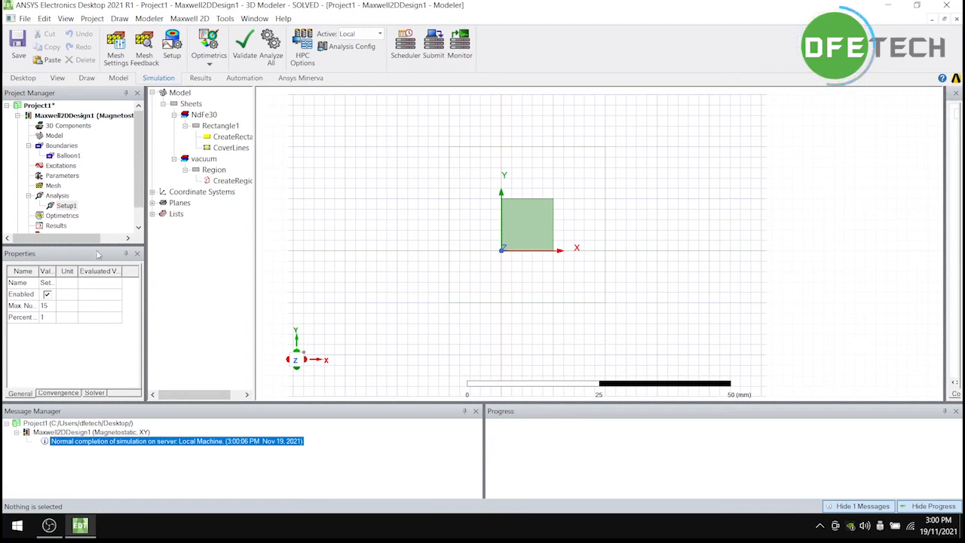
# - Create a Flux_Lines field overlay on all model objects using the Setup1 LastAdaptive solution
pyautogui.scroll(-1, 89, 211)
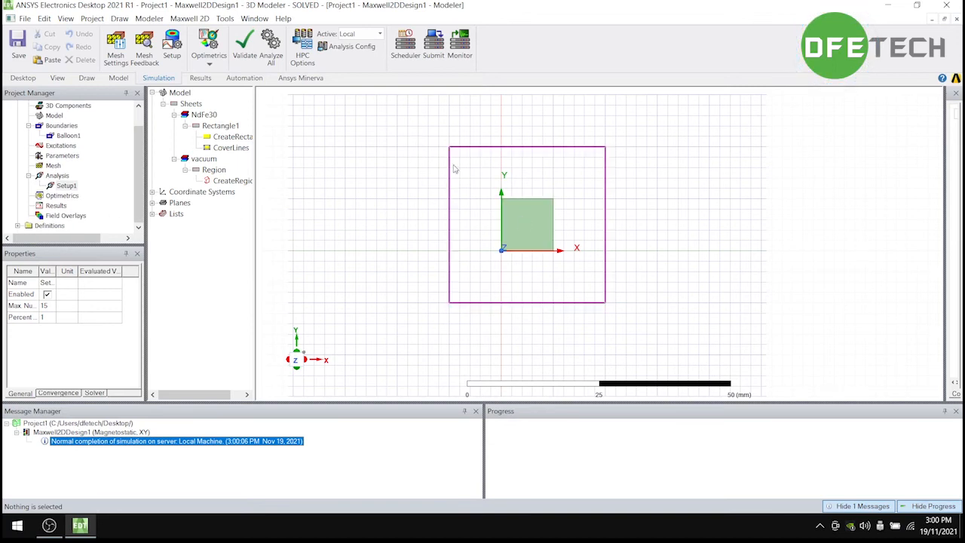
pyautogui.click(417, 184)
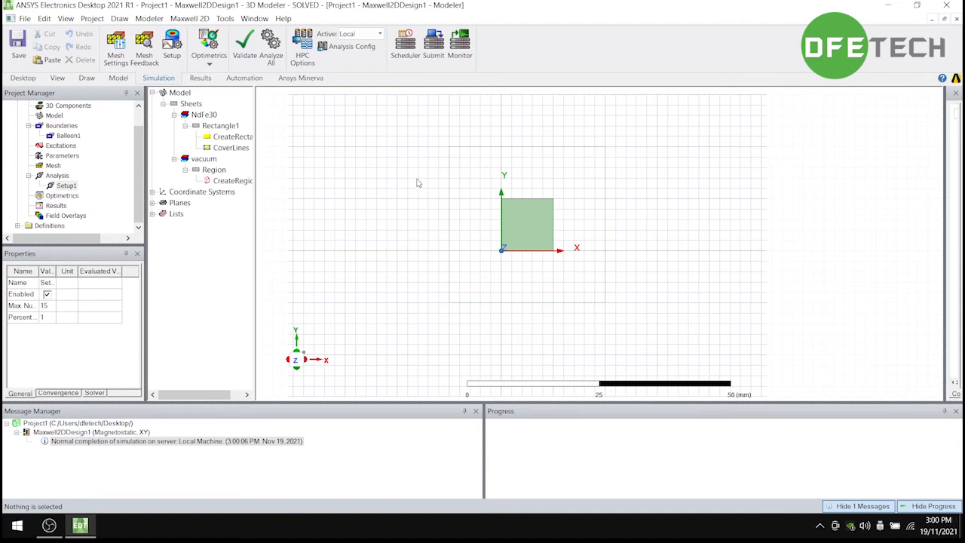
pyautogui.hotkey('ctrl', 'a')
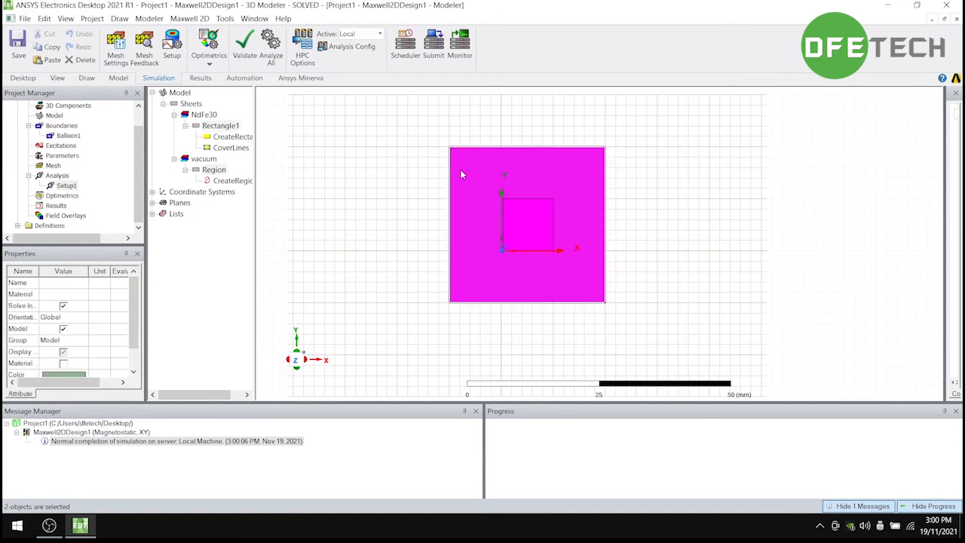
pyautogui.rightClick(78, 217)
pyautogui.moveTo(124, 226)
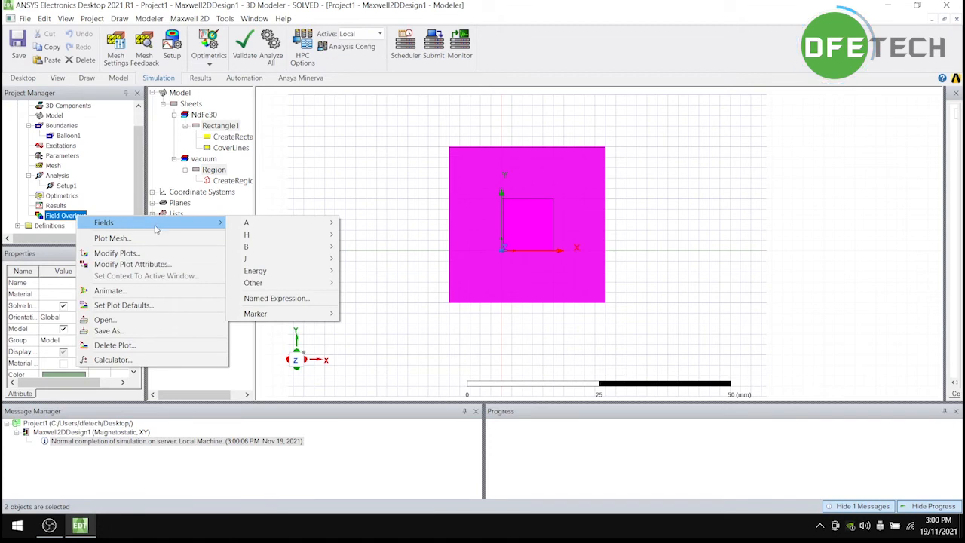
pyautogui.moveTo(270, 225)
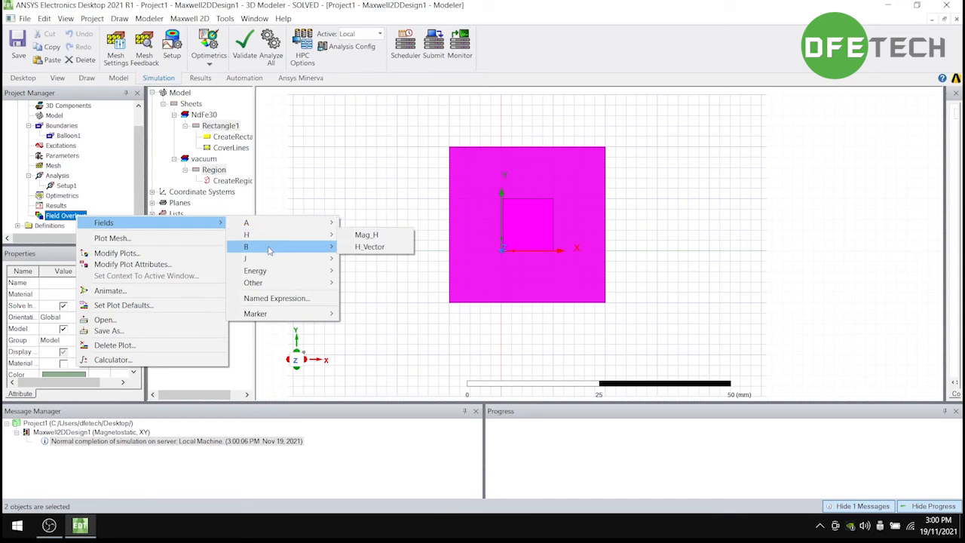
pyautogui.moveTo(275, 282)
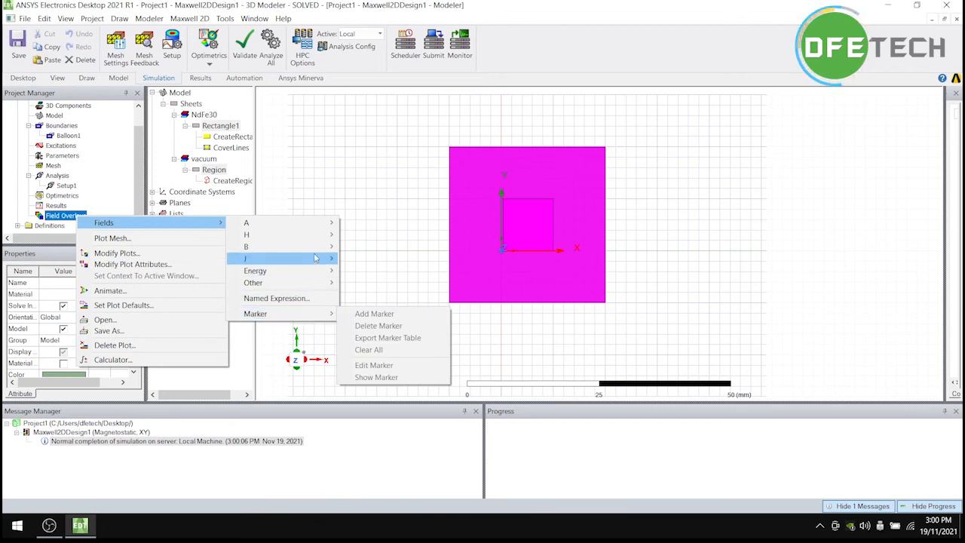
pyautogui.moveTo(328, 223)
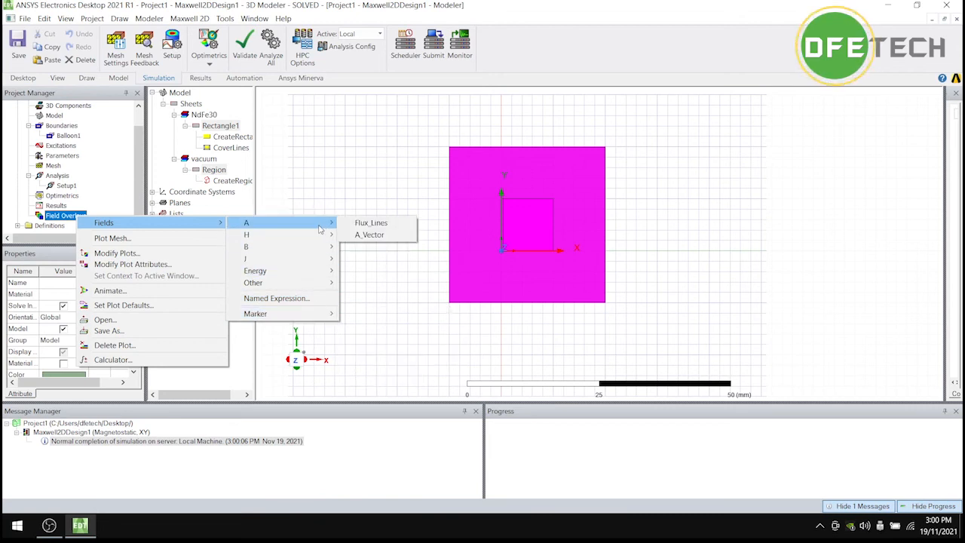
pyautogui.click(370, 223)
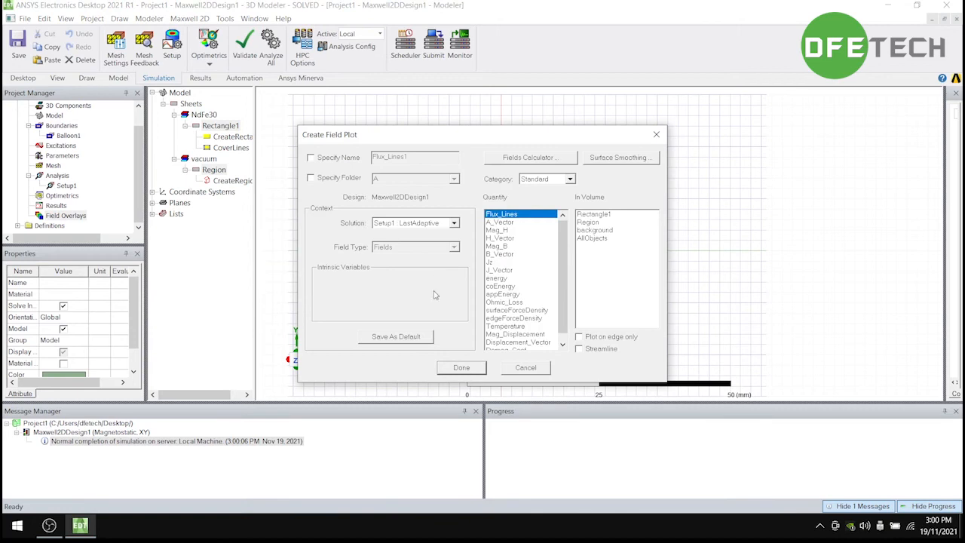
pyautogui.click(456, 368)
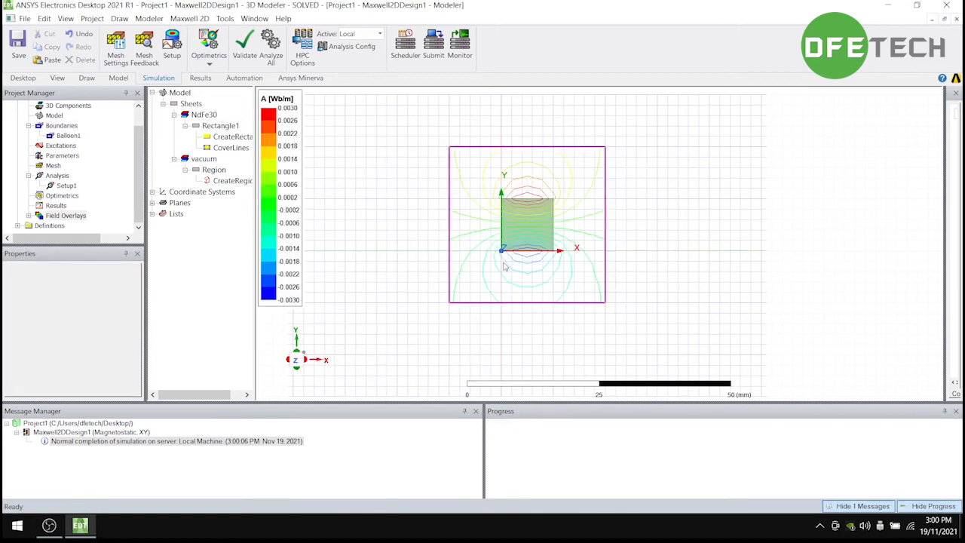
pyautogui.scroll(3, 571, 216)
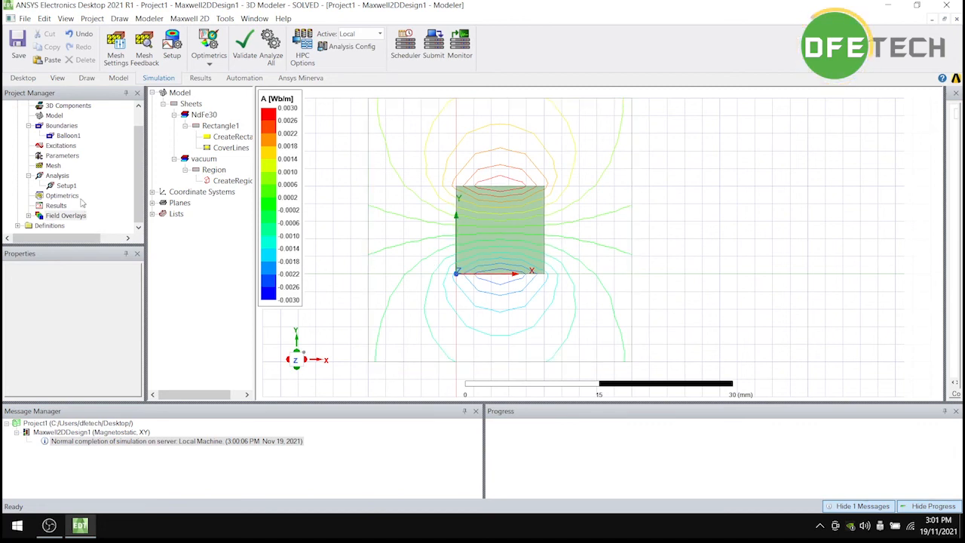
# - Try to create a Mag_B field overlay without any geometry selected
pyautogui.doubleClick(63, 216)
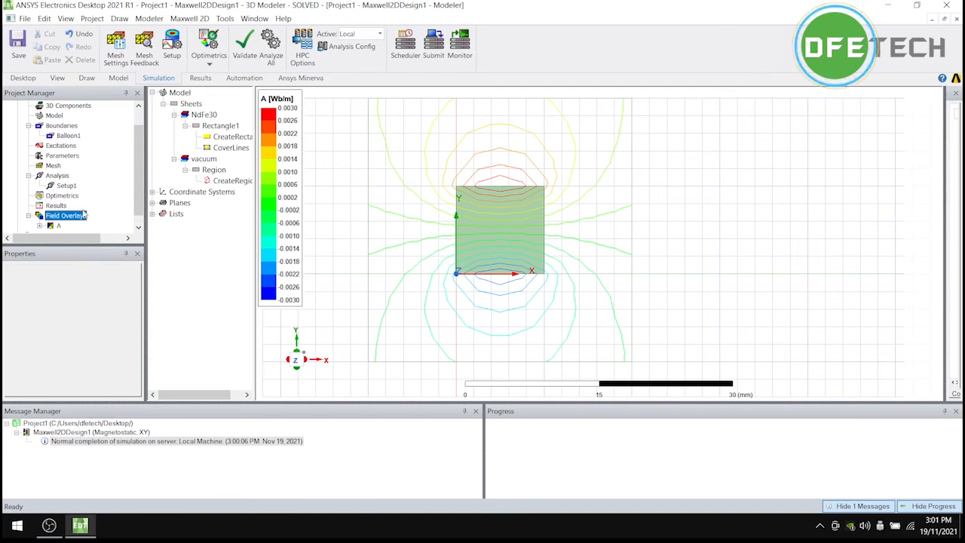
pyautogui.rightClick(62, 218)
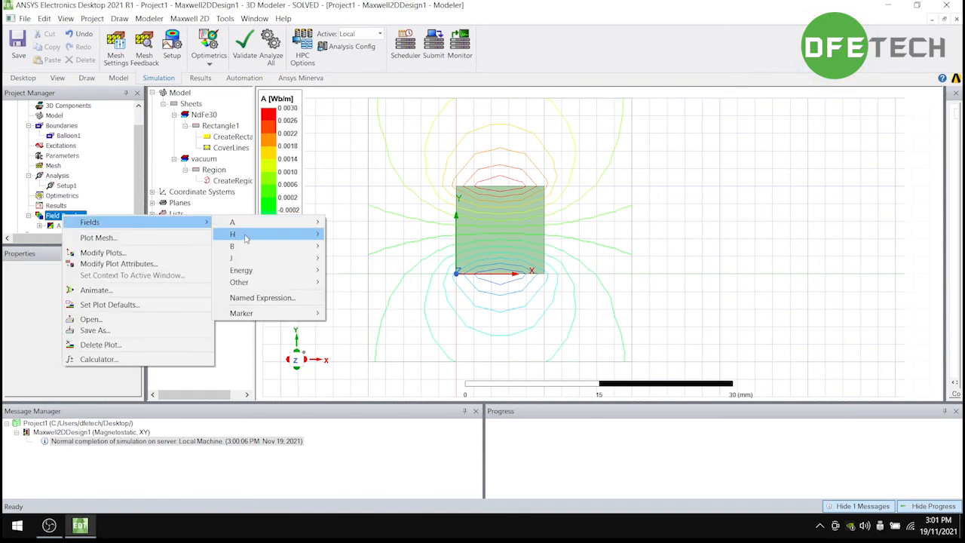
pyautogui.moveTo(259, 247)
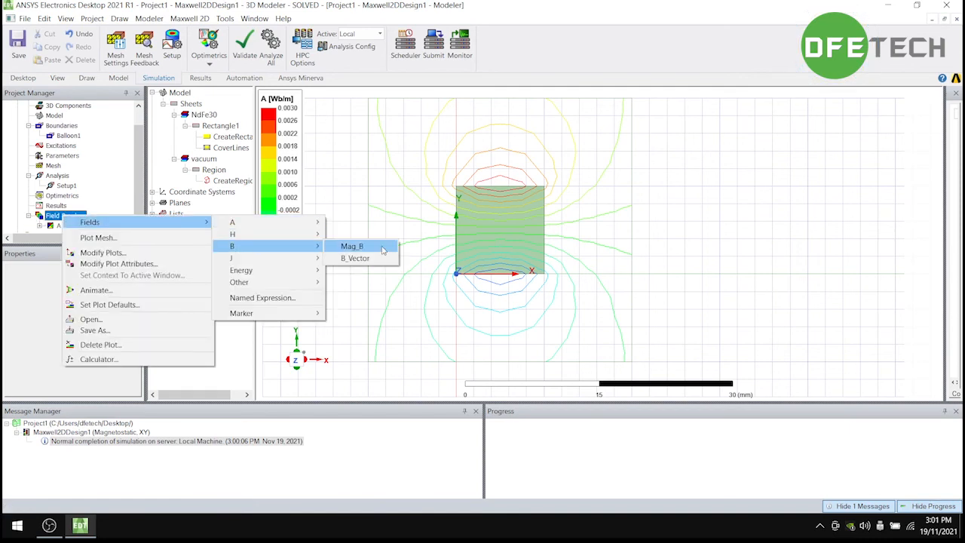
pyautogui.click(352, 246)
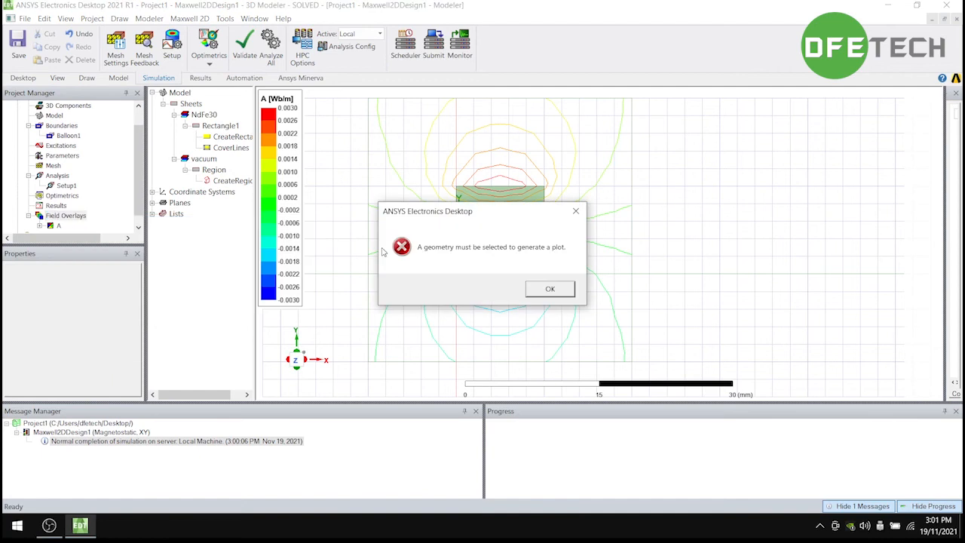
pyautogui.click(549, 290)
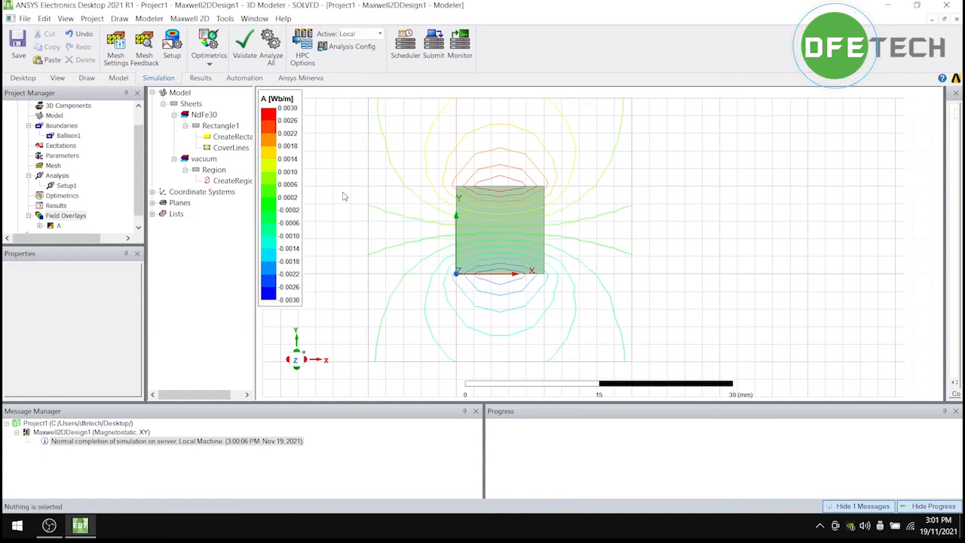
# - Select all model objects and create a Mag_B field overlay from the Setup1 LastAdaptive solution
pyautogui.hotkey('ctrl', 'a')
pyautogui.rightClick(84, 218)
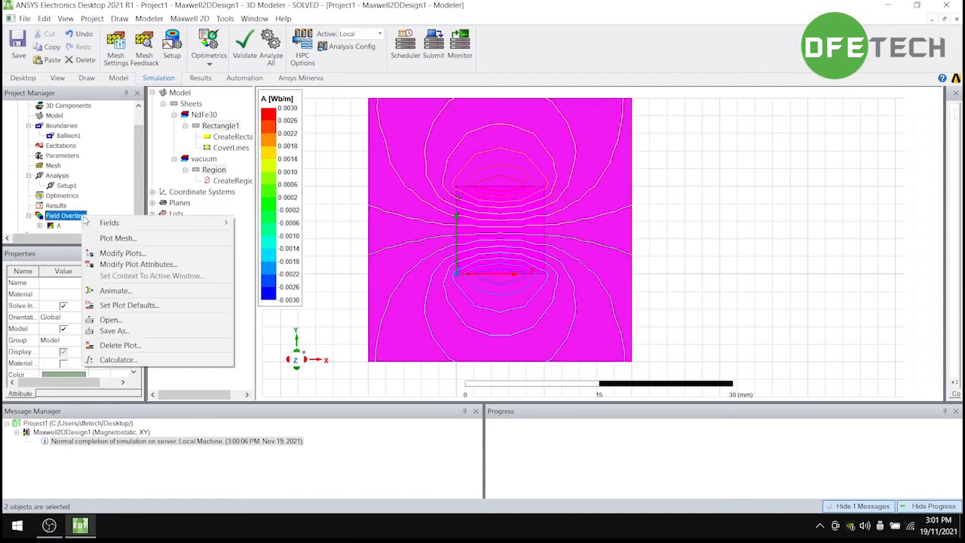
pyautogui.moveTo(213, 222)
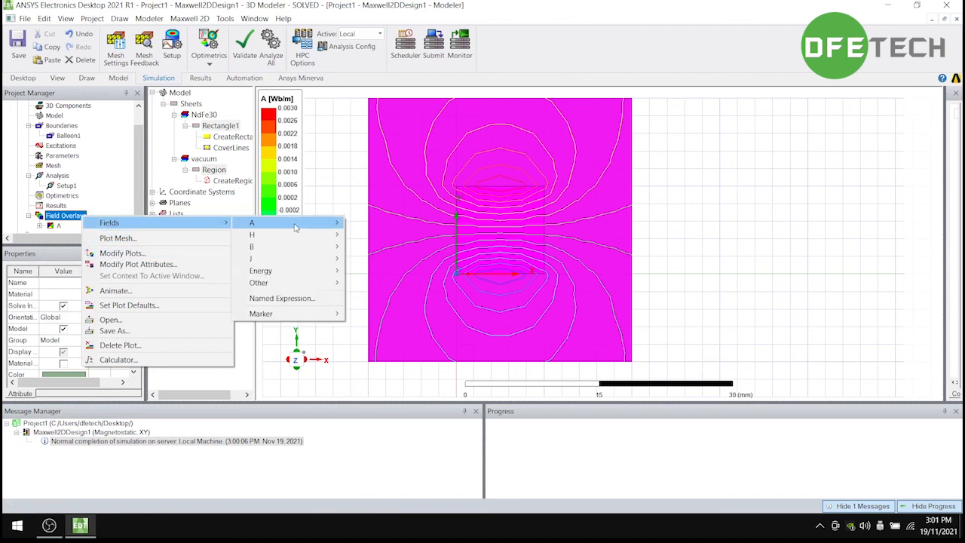
pyautogui.moveTo(311, 247)
pyautogui.click(356, 247)
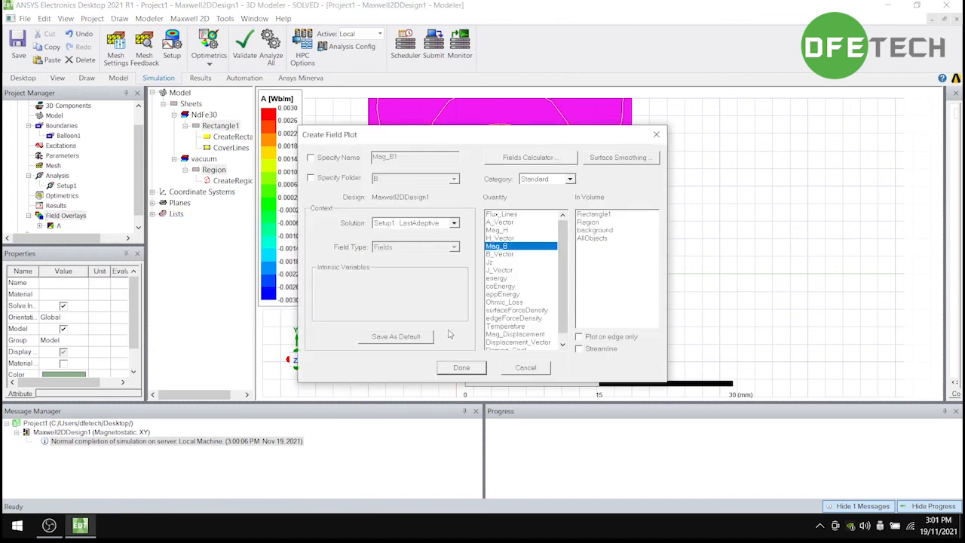
pyautogui.click(462, 367)
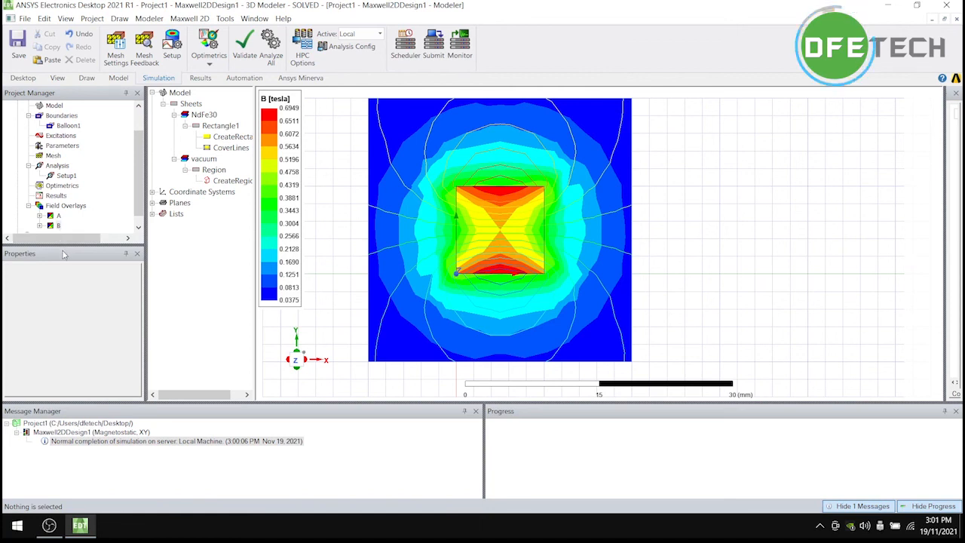
# - Delete the B plot folder from the field overlays, keeping the flux lines plot
pyautogui.click(58, 226)
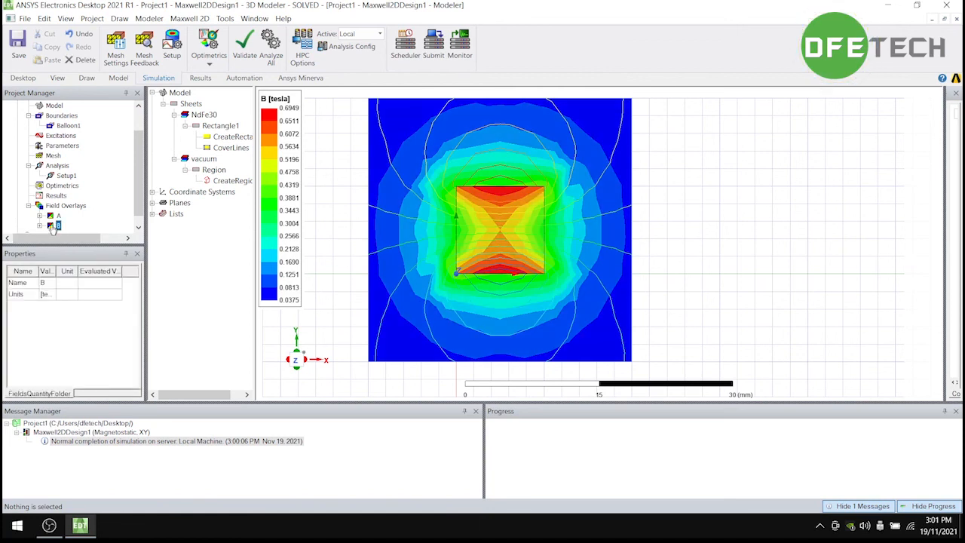
pyautogui.press('Delete')
pyautogui.press('Return')
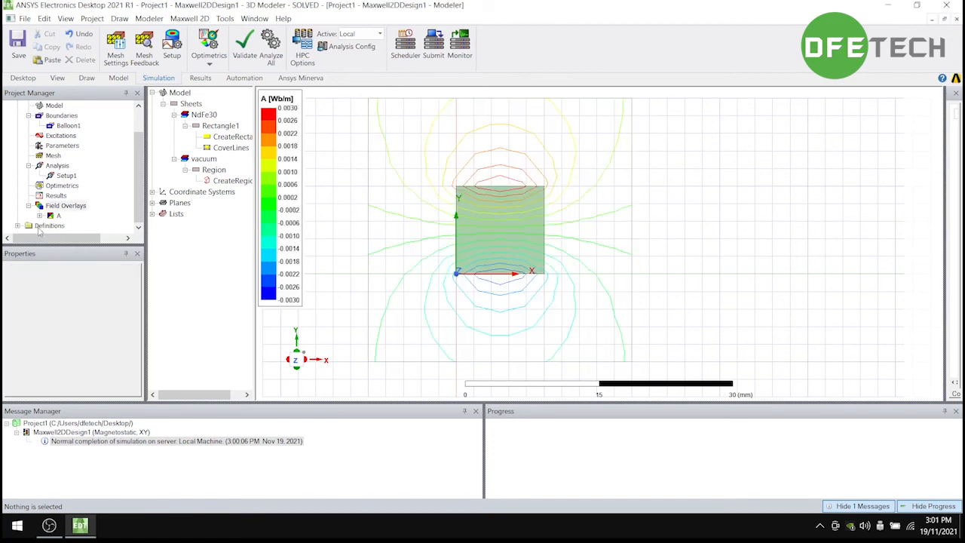
# - Select all model objects and create a B_Vector field overlay from the Setup1 LastAdaptive solution
pyautogui.rightClick(57, 215)
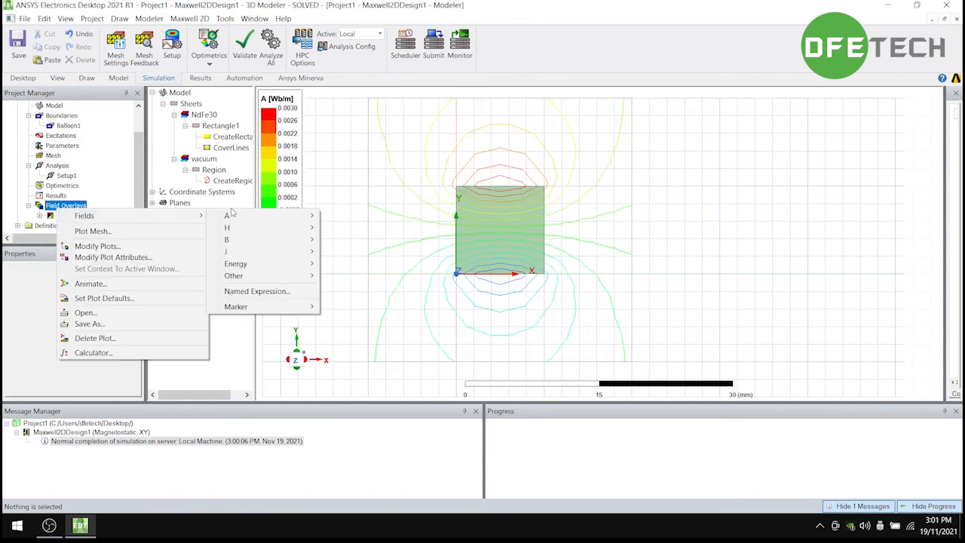
pyautogui.click(306, 194)
pyautogui.hotkey('ctrl', 'a')
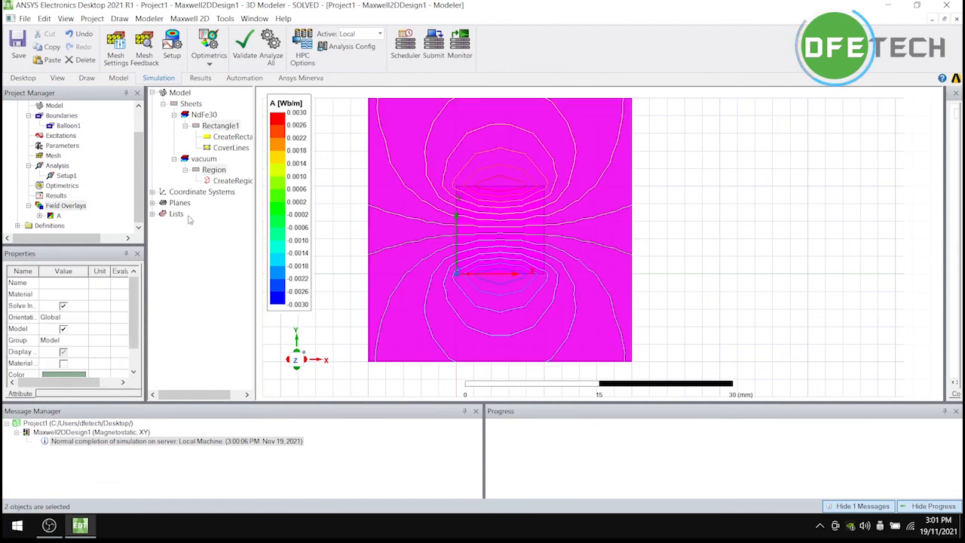
pyautogui.rightClick(72, 210)
pyautogui.moveTo(178, 214)
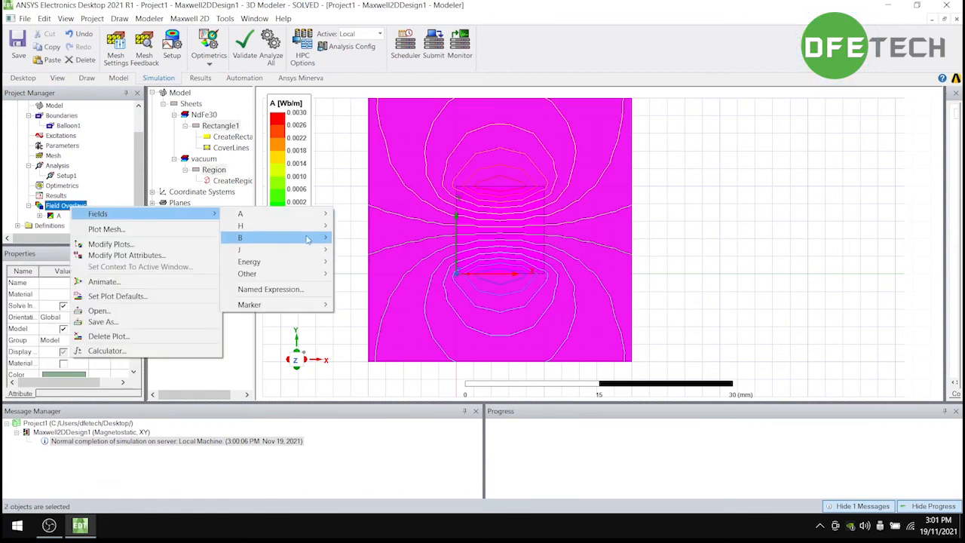
pyautogui.moveTo(309, 238)
pyautogui.click(354, 249)
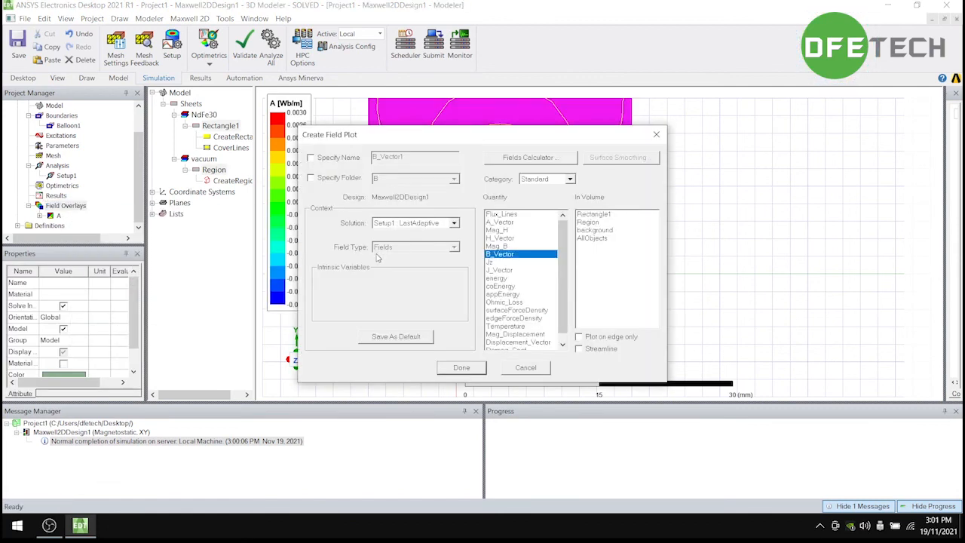
pyautogui.click(462, 367)
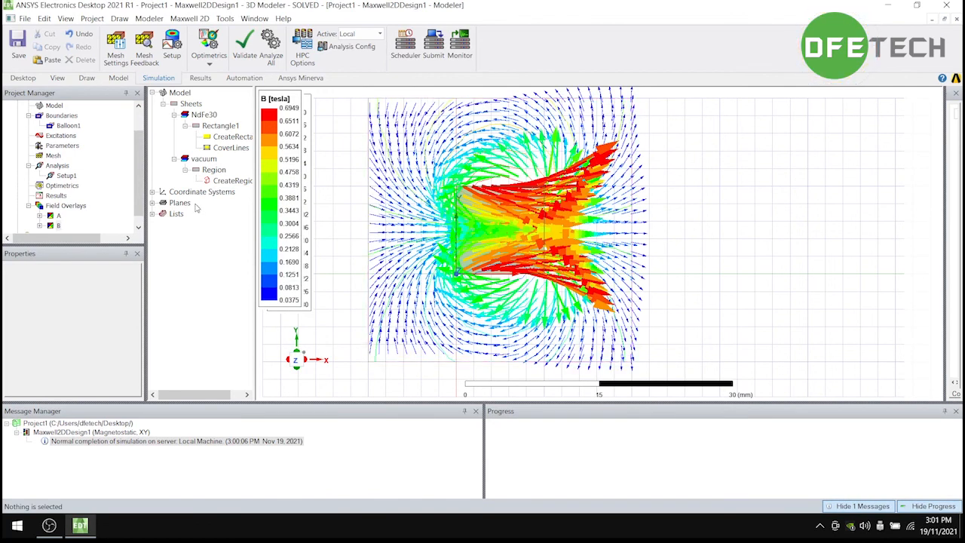
# - Reduce the arrow size of the B vector plot to 9.91000e-02 in its marker and arrow settings
pyautogui.doubleClick(280, 186)
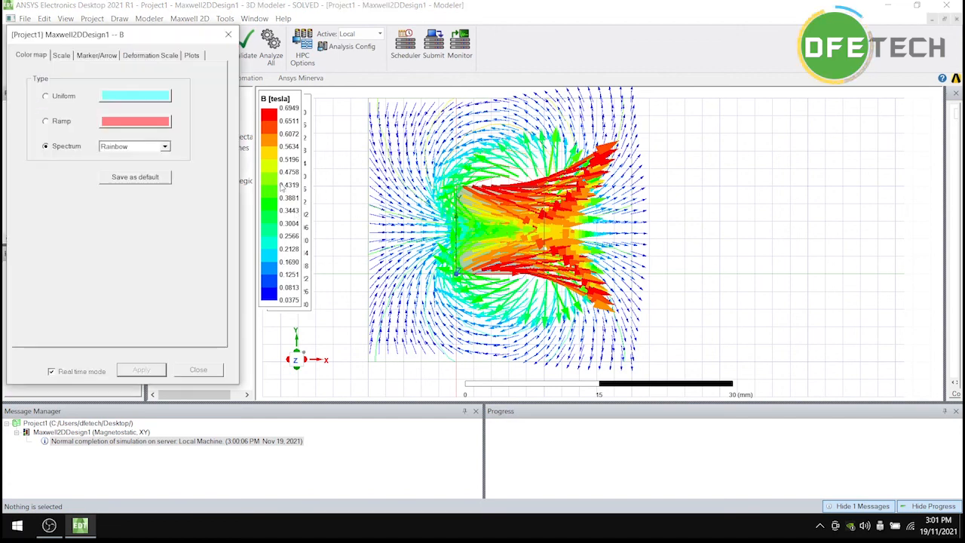
pyautogui.click(96, 55)
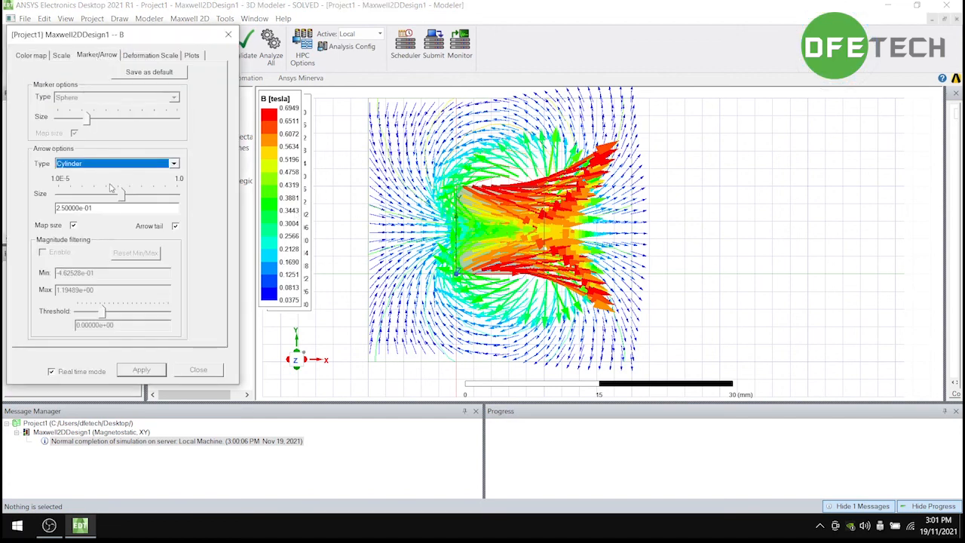
pyautogui.click(108, 195)
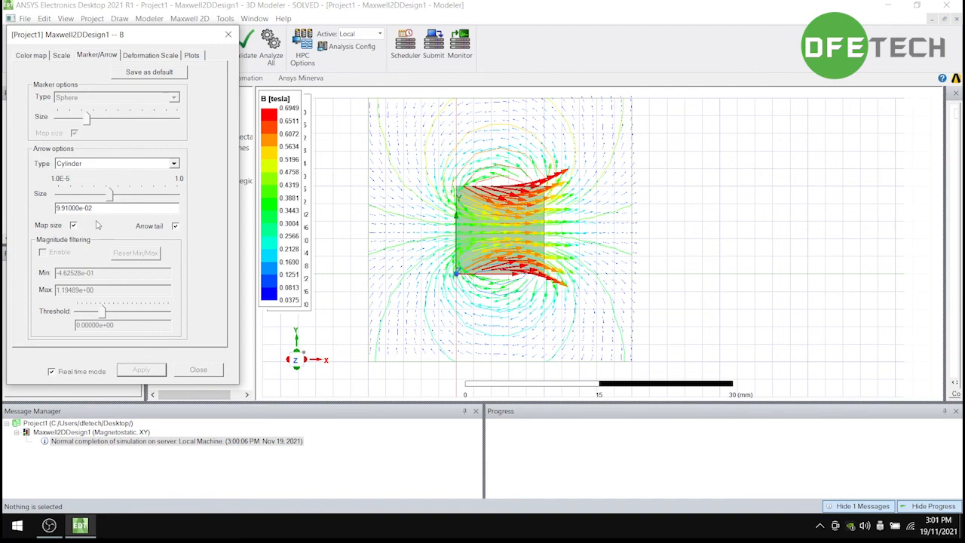
# - Close the B plot settings, select all model objects and create a Mag_H field overlay from the Setup1 LastAdaptive solution
pyautogui.click(197, 370)
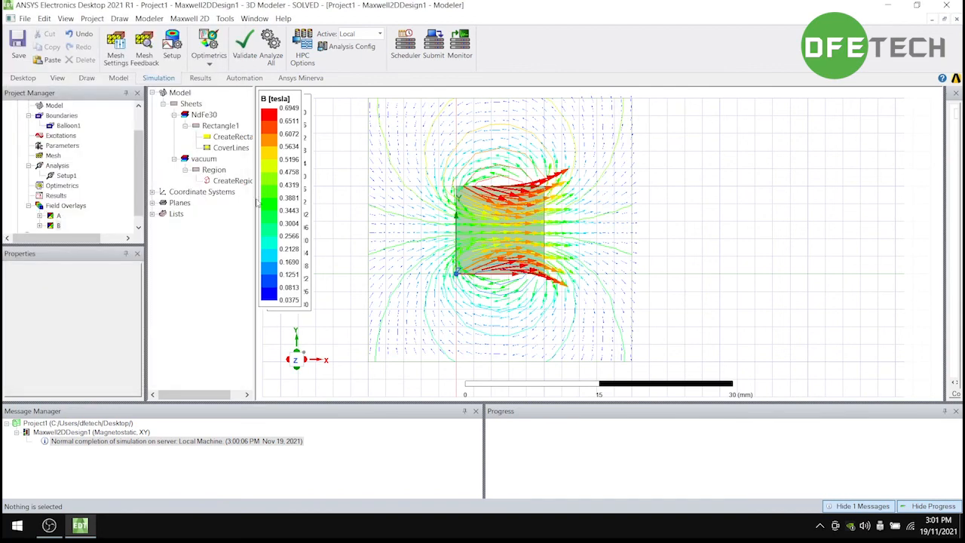
pyautogui.click(70, 206)
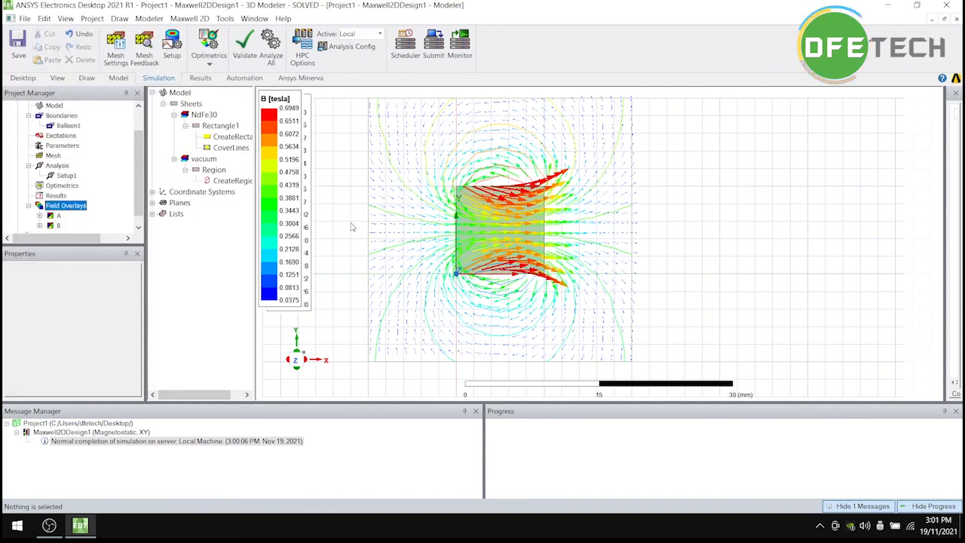
pyautogui.click(345, 223)
pyautogui.hotkey('ctrl', 'a')
pyautogui.rightClick(62, 206)
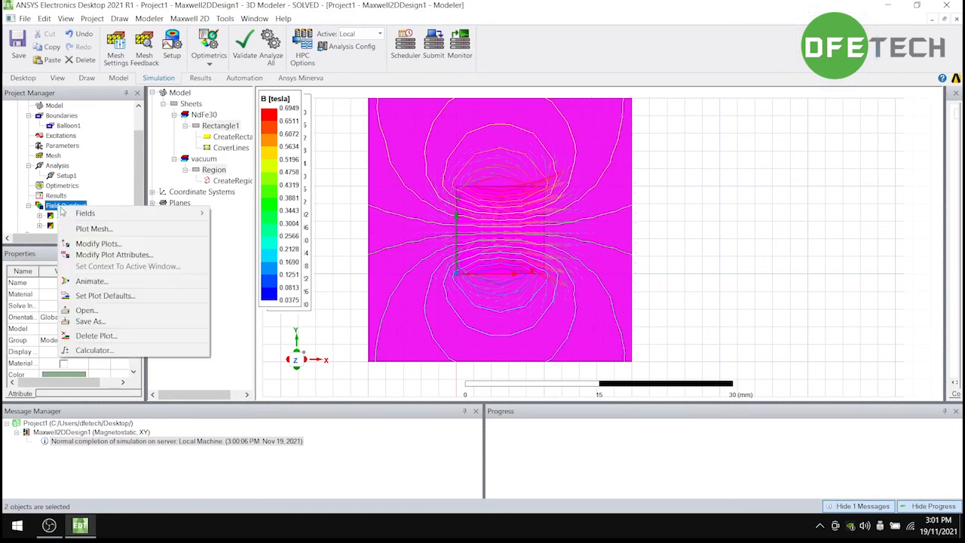
pyautogui.moveTo(175, 213)
pyautogui.moveTo(275, 225)
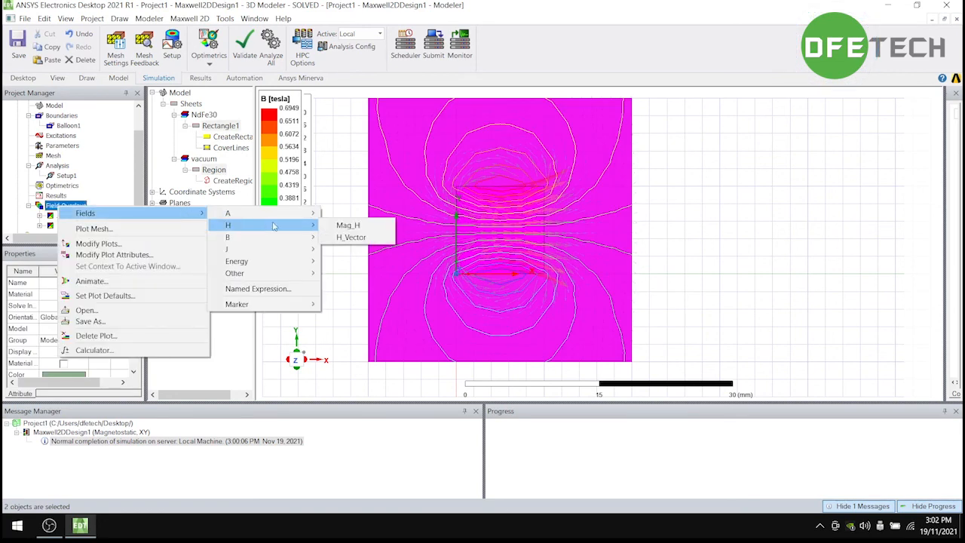
pyautogui.click(343, 226)
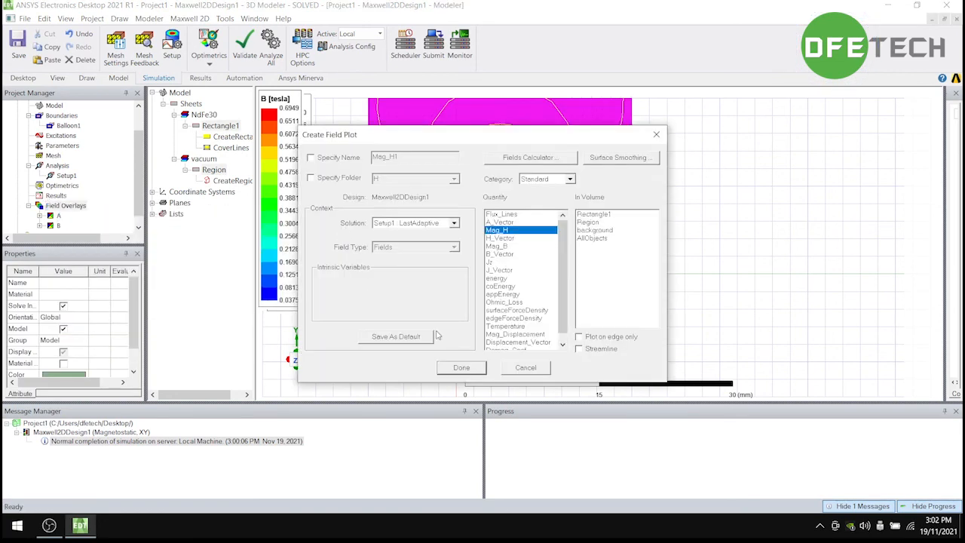
pyautogui.click(459, 367)
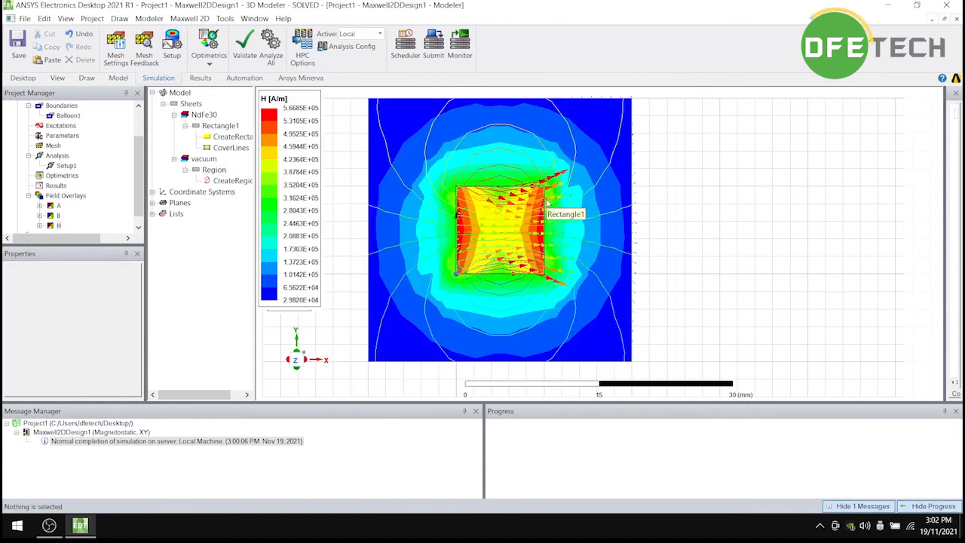
# - Examine the H magnitude distribution in and around the magnet together with the overlaid flux lines and B vectors
pyautogui.scroll(-5, 543, 210)
pyautogui.scroll(4, 332, 166)
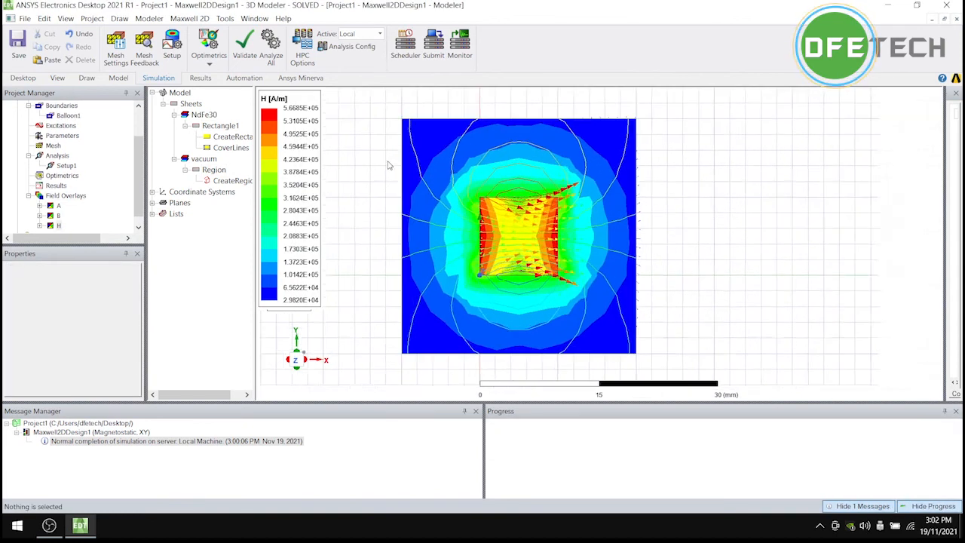
pyautogui.scroll(4, 443, 174)
pyautogui.scroll(-3, 571, 290)
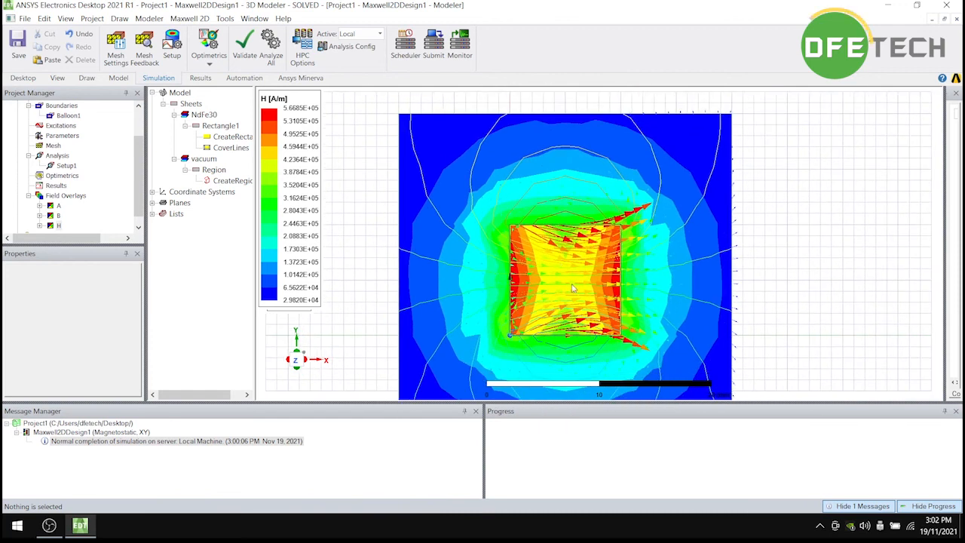
pyautogui.scroll(-4, 570, 290)
pyautogui.moveTo(599, 296); pyautogui.dragTo(608, 237)
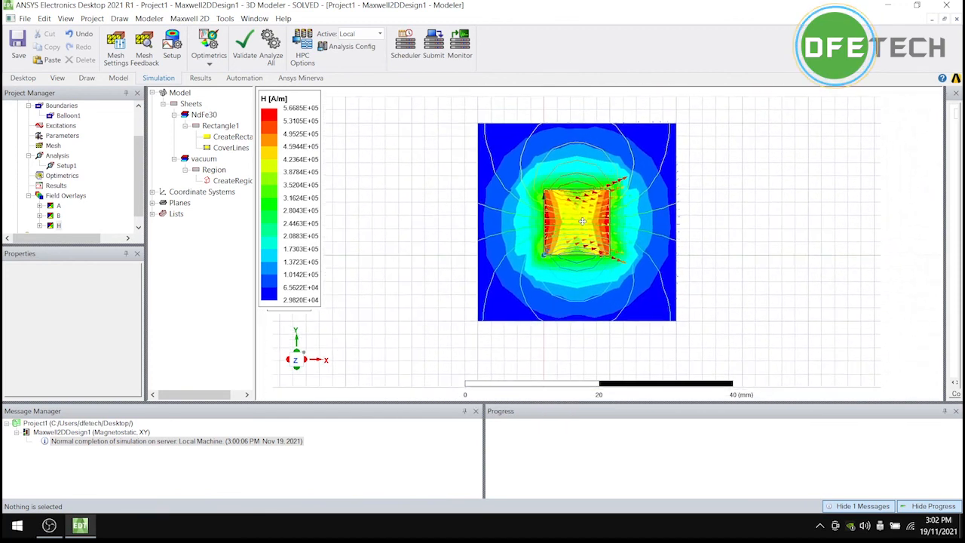
pyautogui.scroll(2, 572, 220)
pyautogui.scroll(2, 573, 219)
pyautogui.scroll(-2, 442, 181)
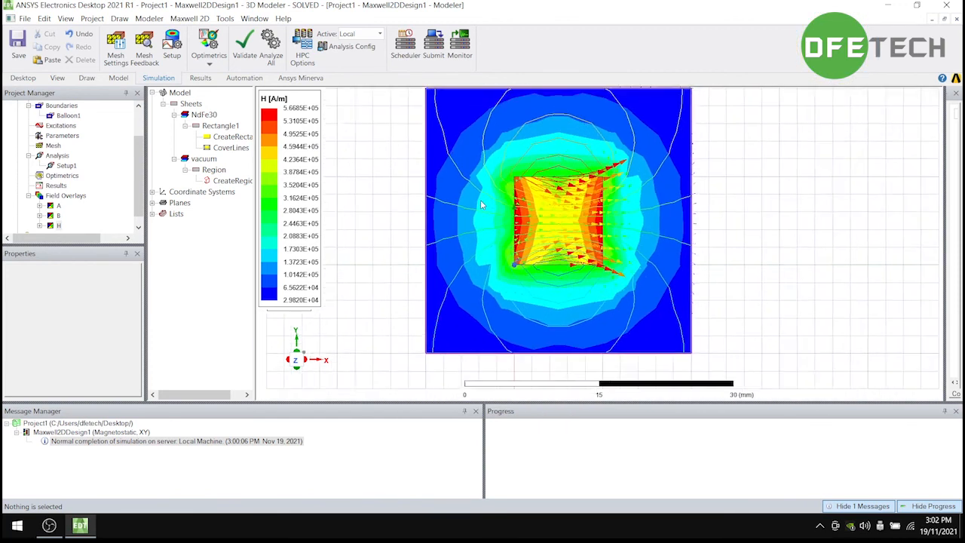
pyautogui.scroll(2, 422, 178)
pyautogui.scroll(-2, 452, 185)
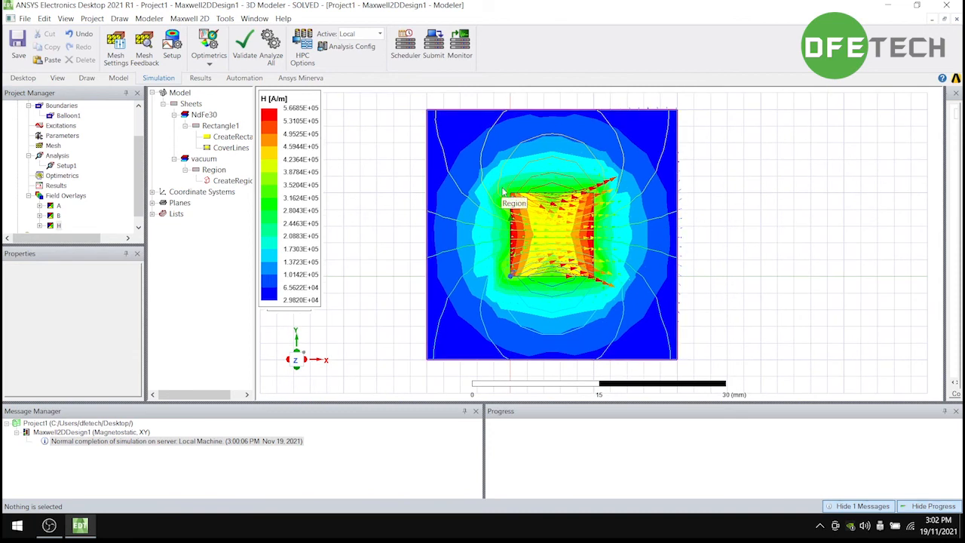
pyautogui.scroll(-1, 87, 195)
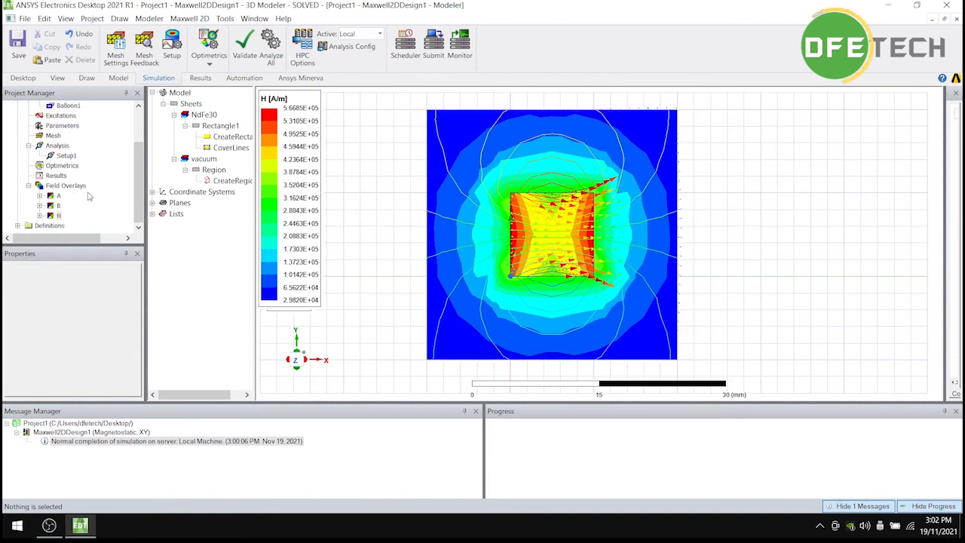
pyautogui.scroll(5, 94, 200)
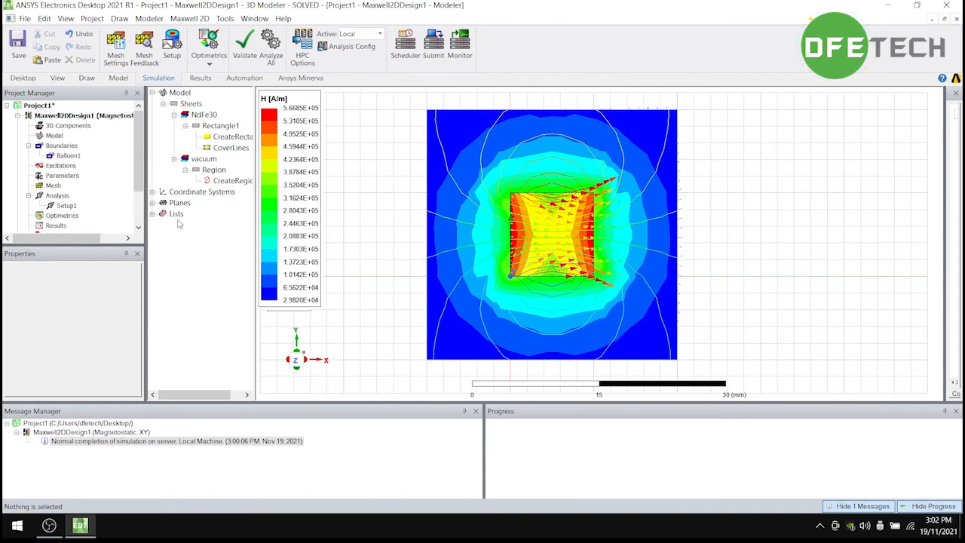